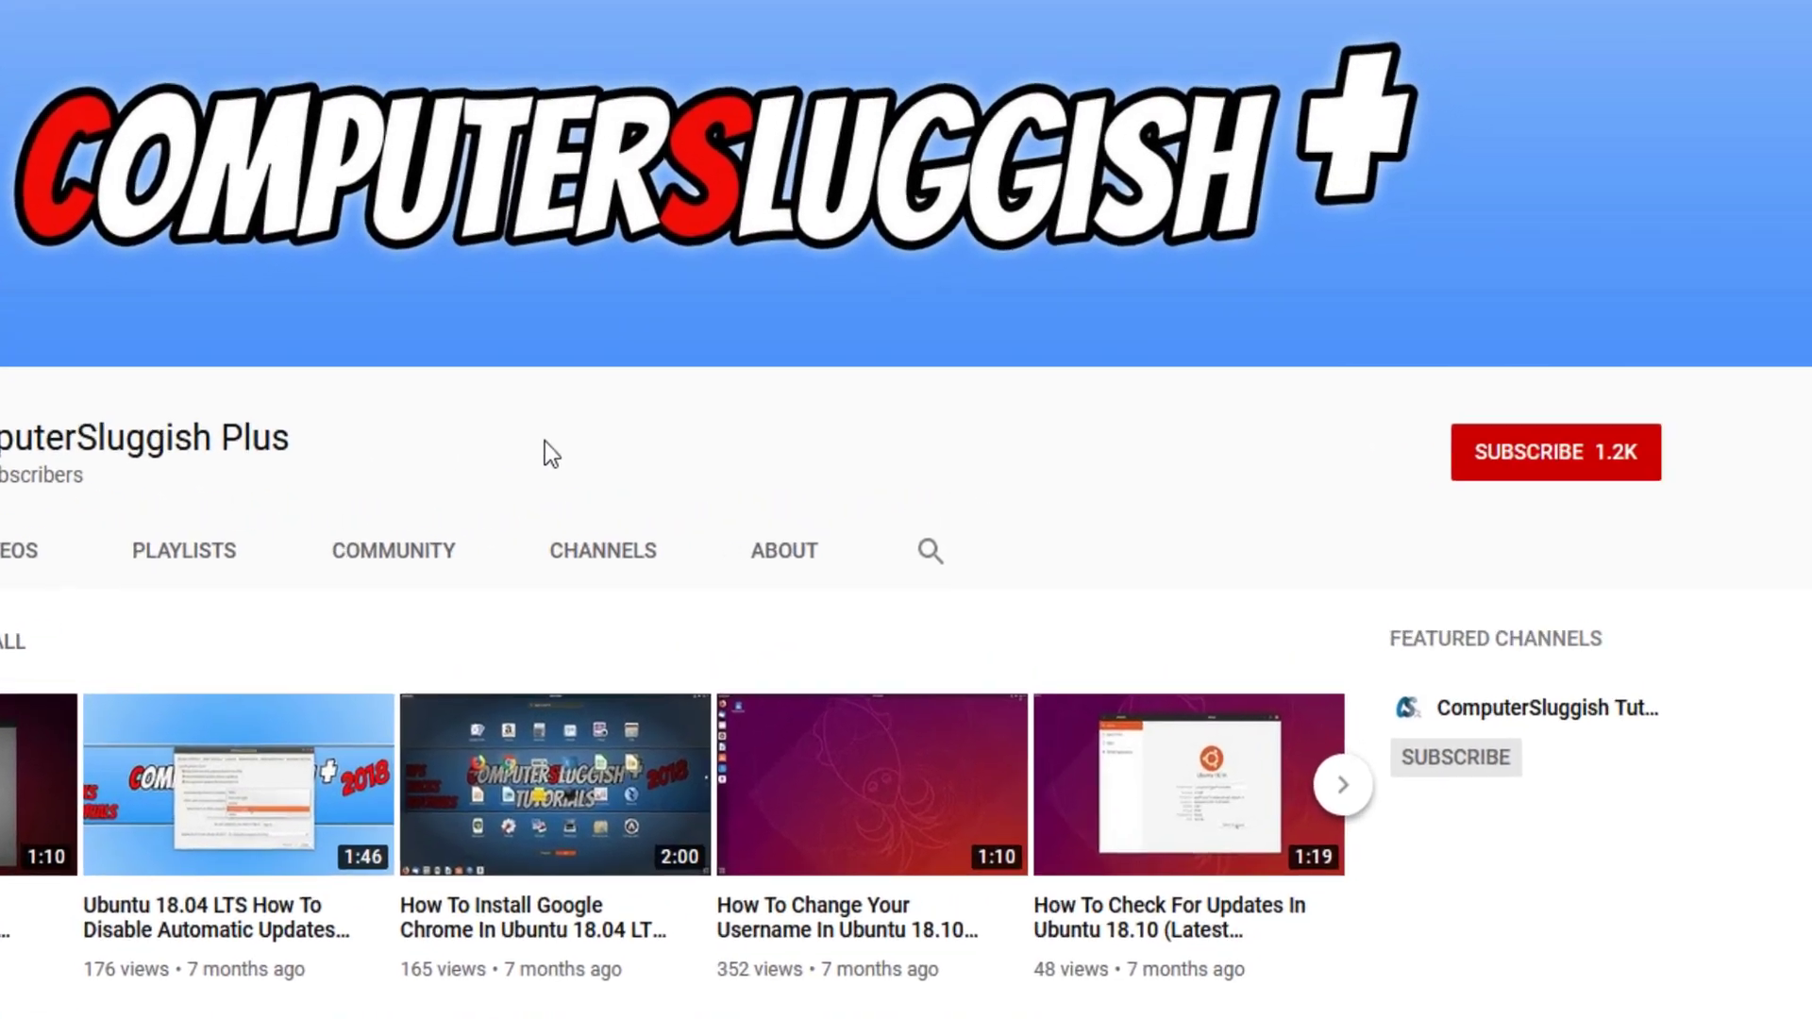
- Subscribe to the ComputerSluggish Plus channel and turn on its notifications
left_click(1480, 467)
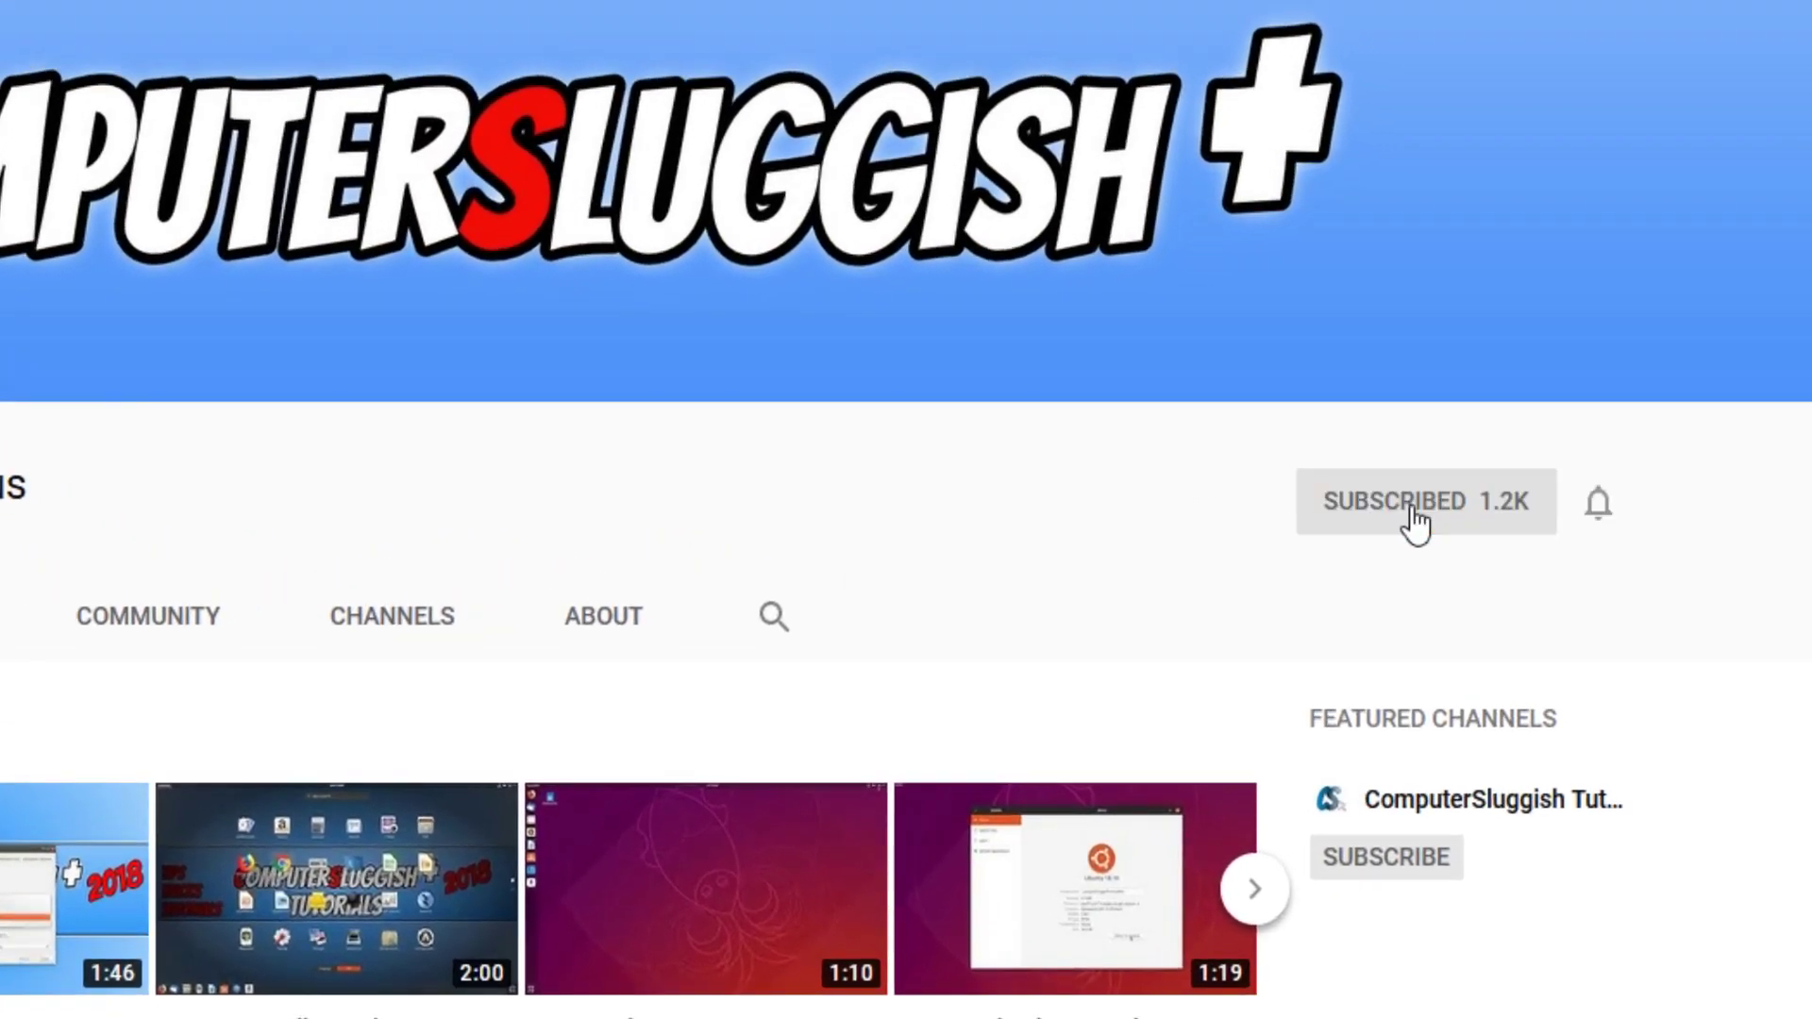
left_click(1600, 515)
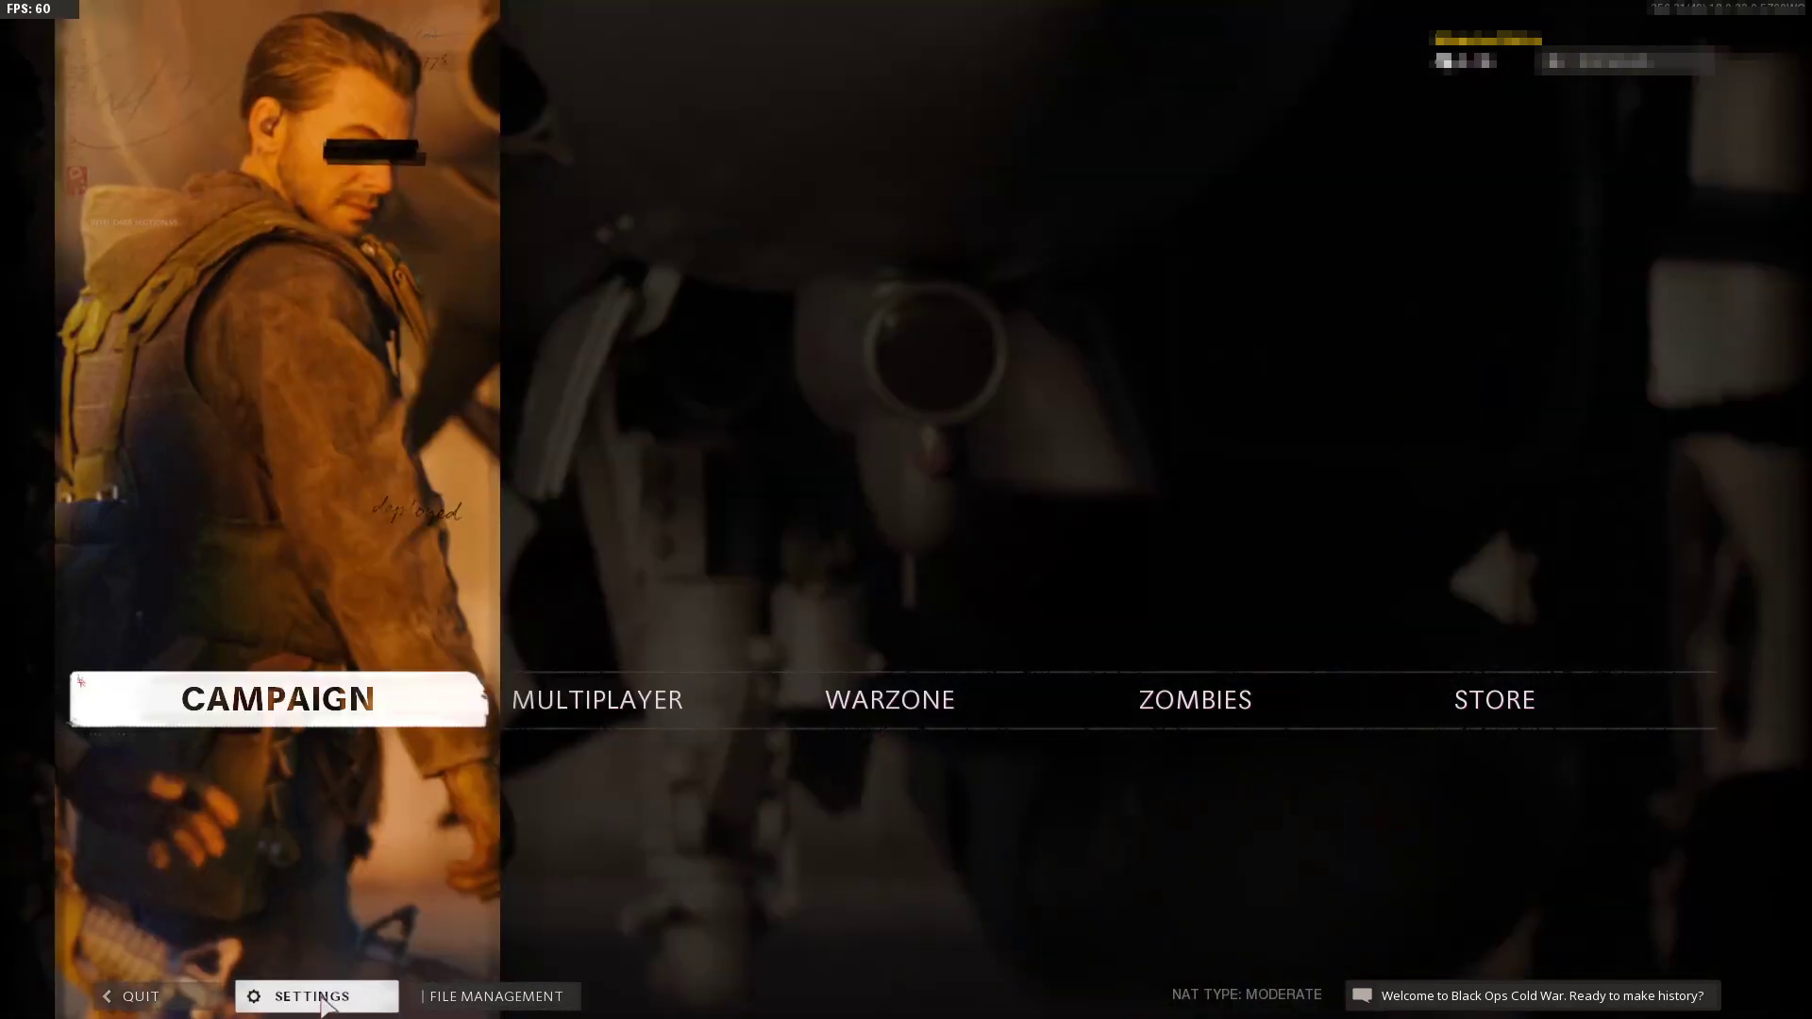
- In the game's graphics settings, switch the display mode to Windowed (Fullscreen) and back to Fullscreen
left_click(310, 997)
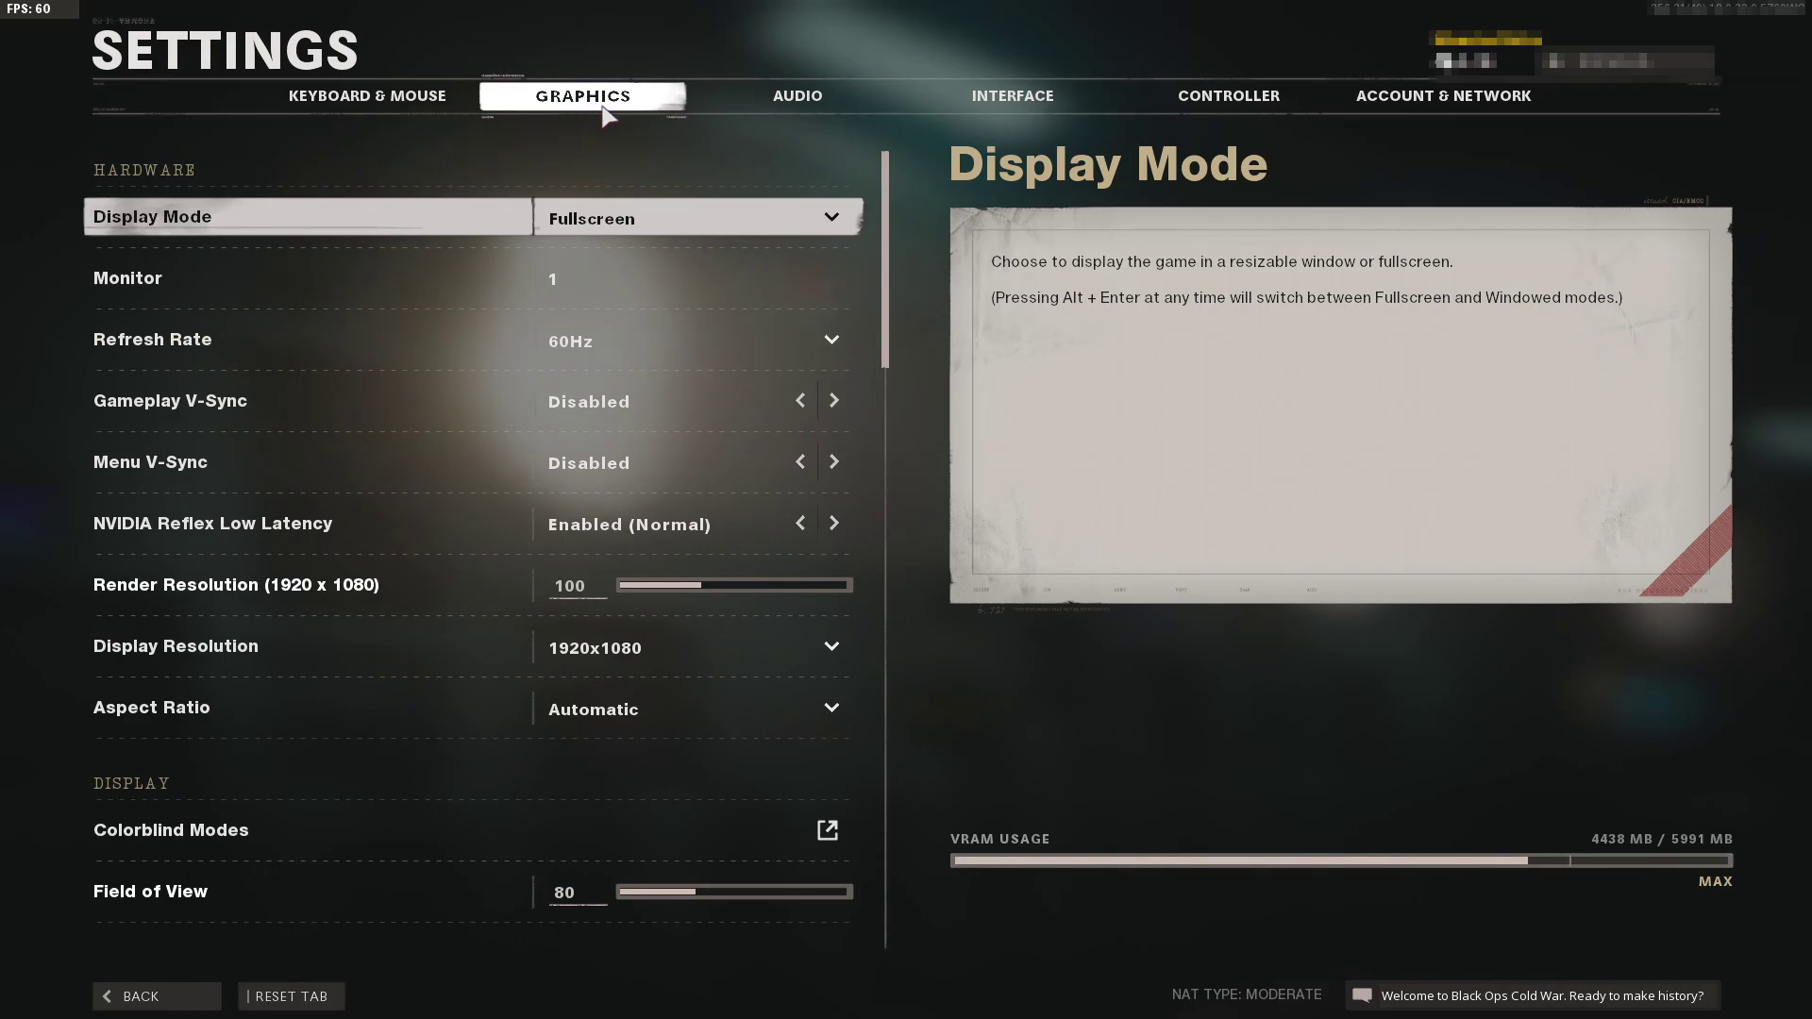
left_click(754, 220)
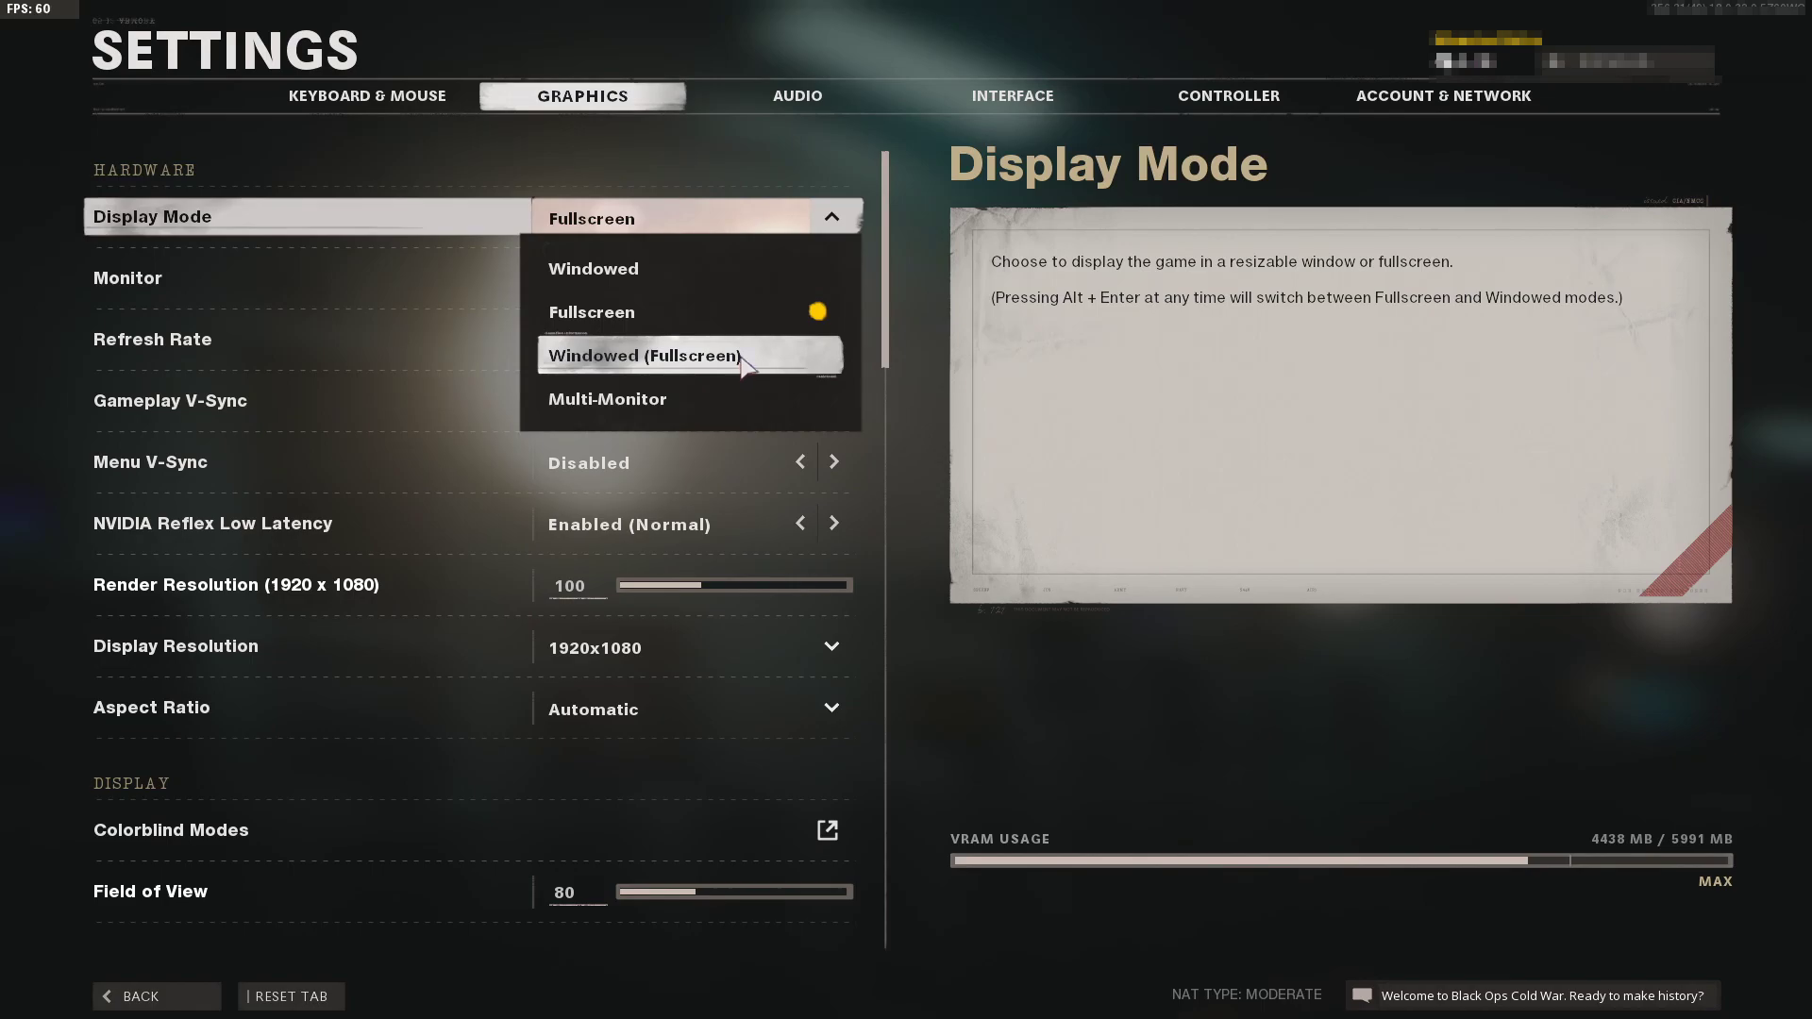
left_click(742, 359)
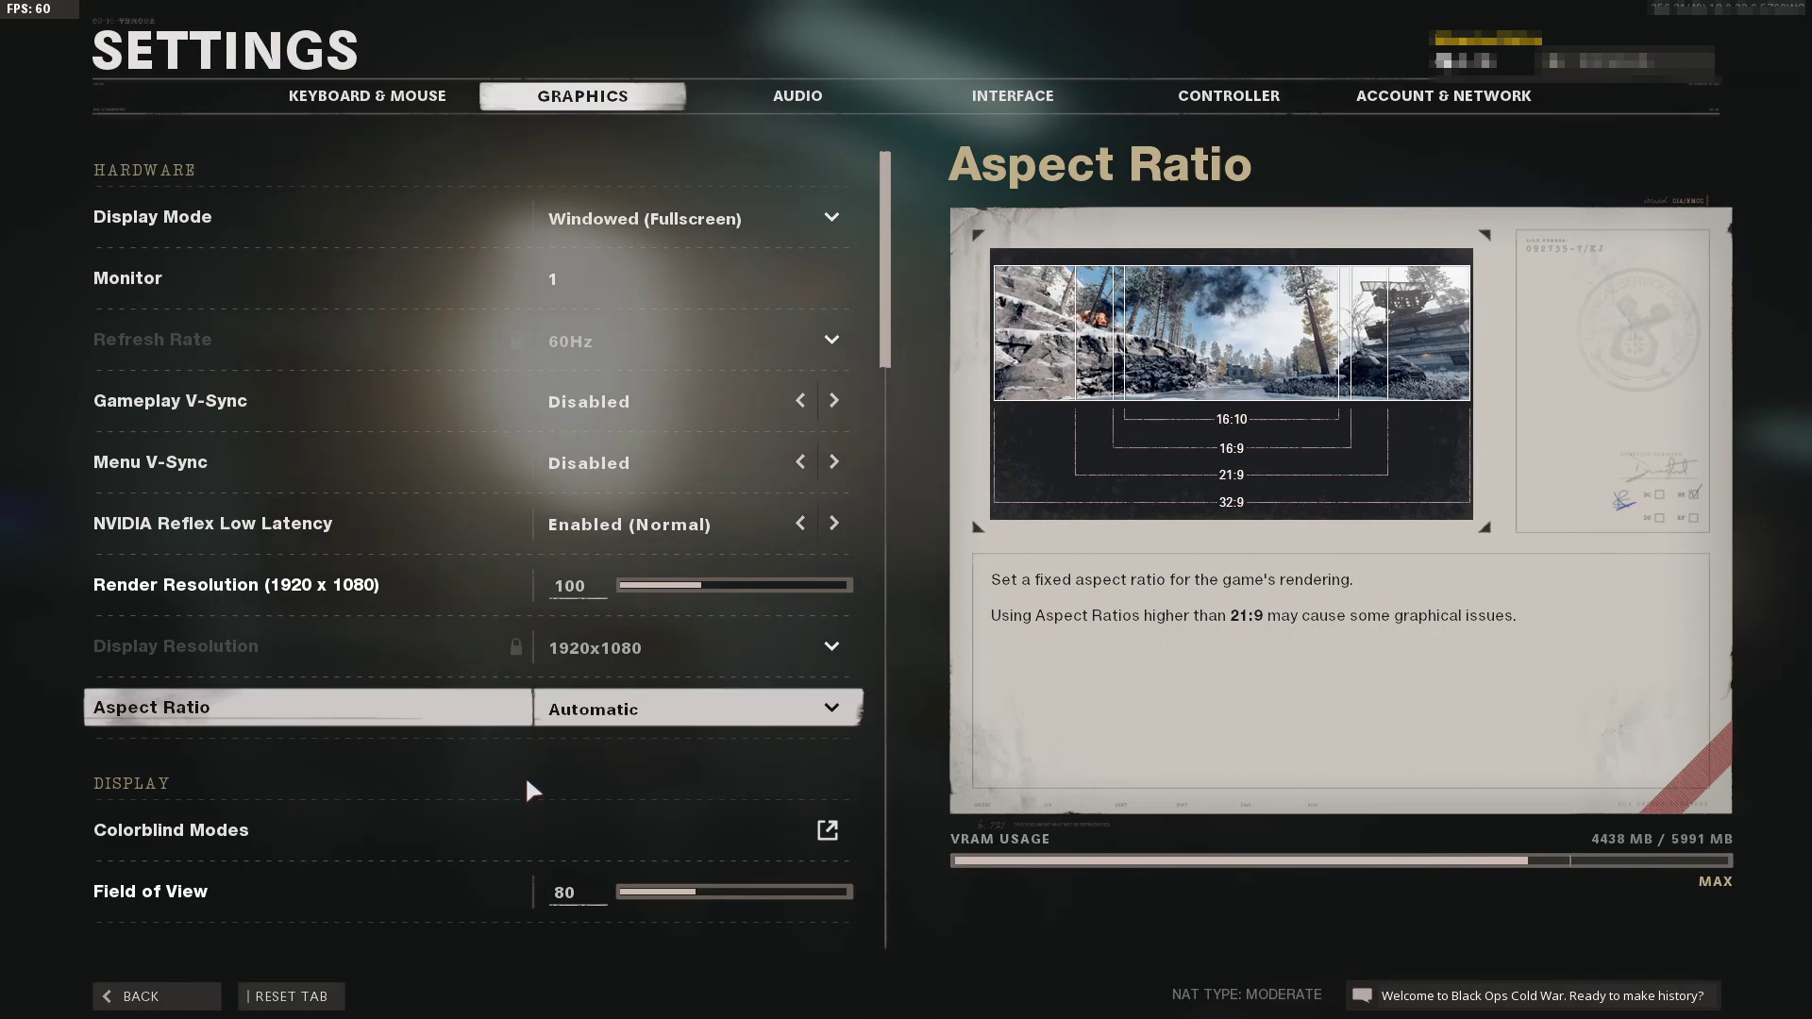
left_click(713, 220)
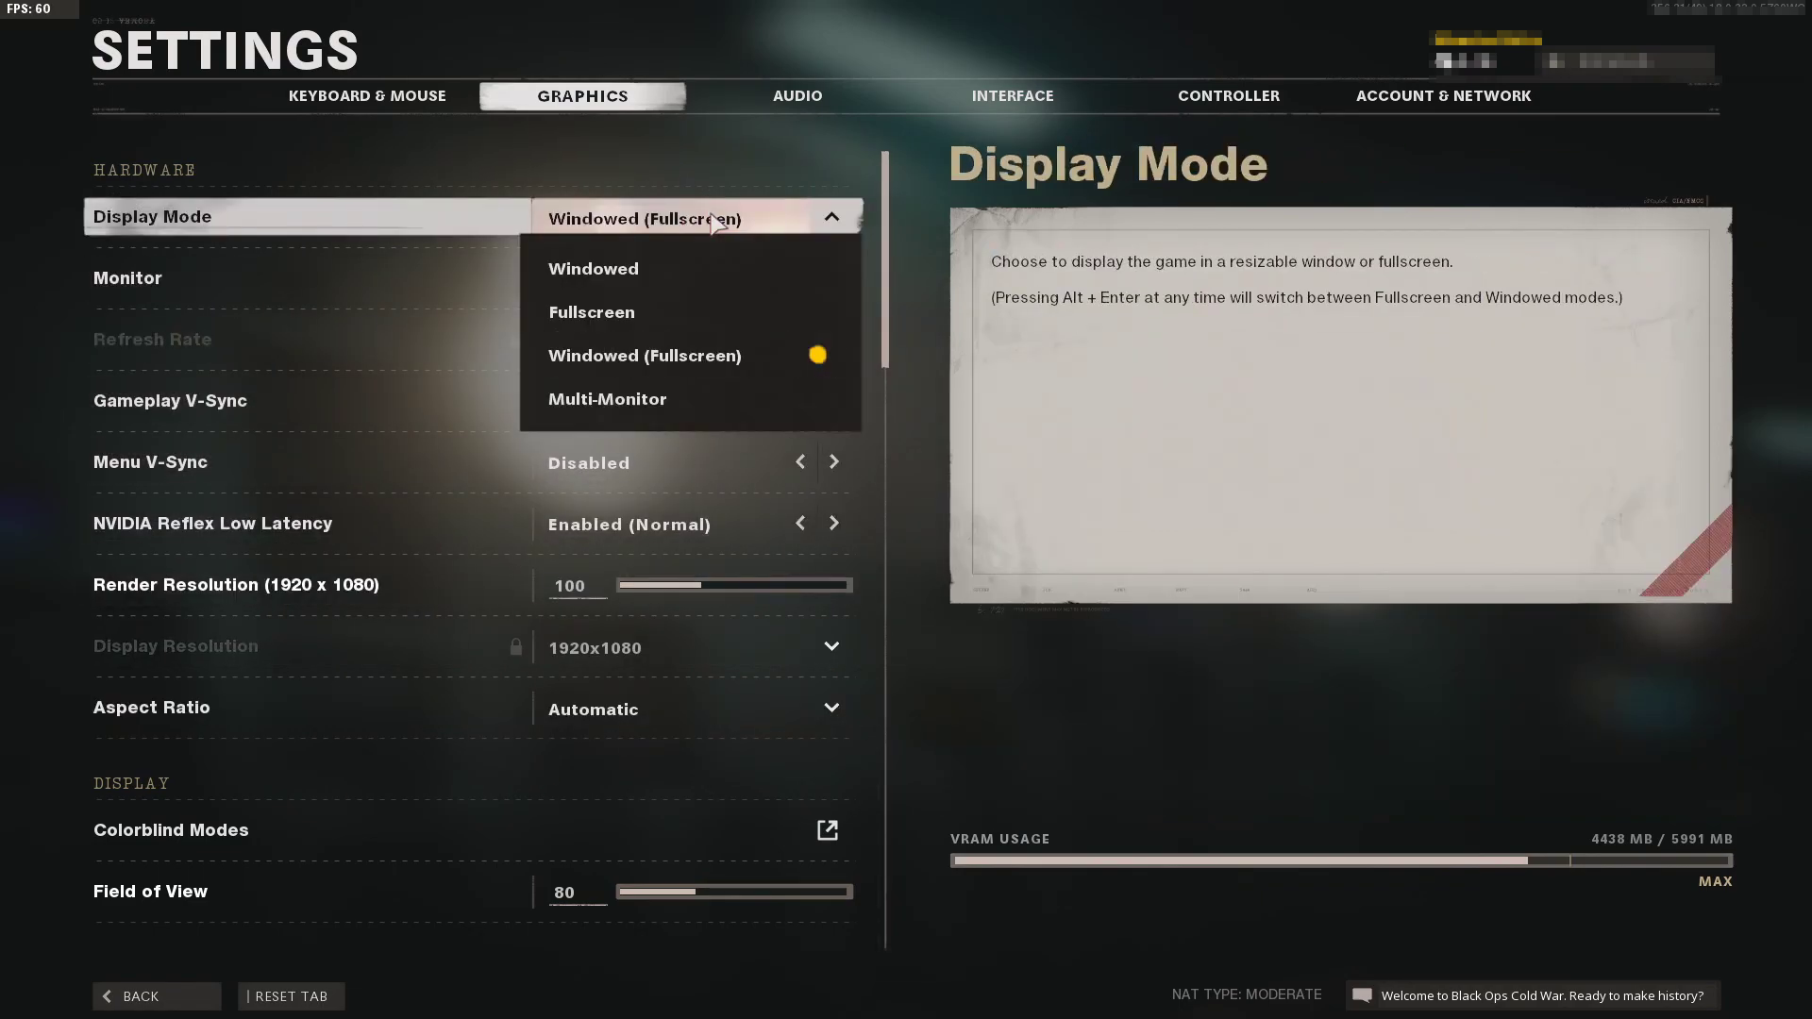
left_click(688, 311)
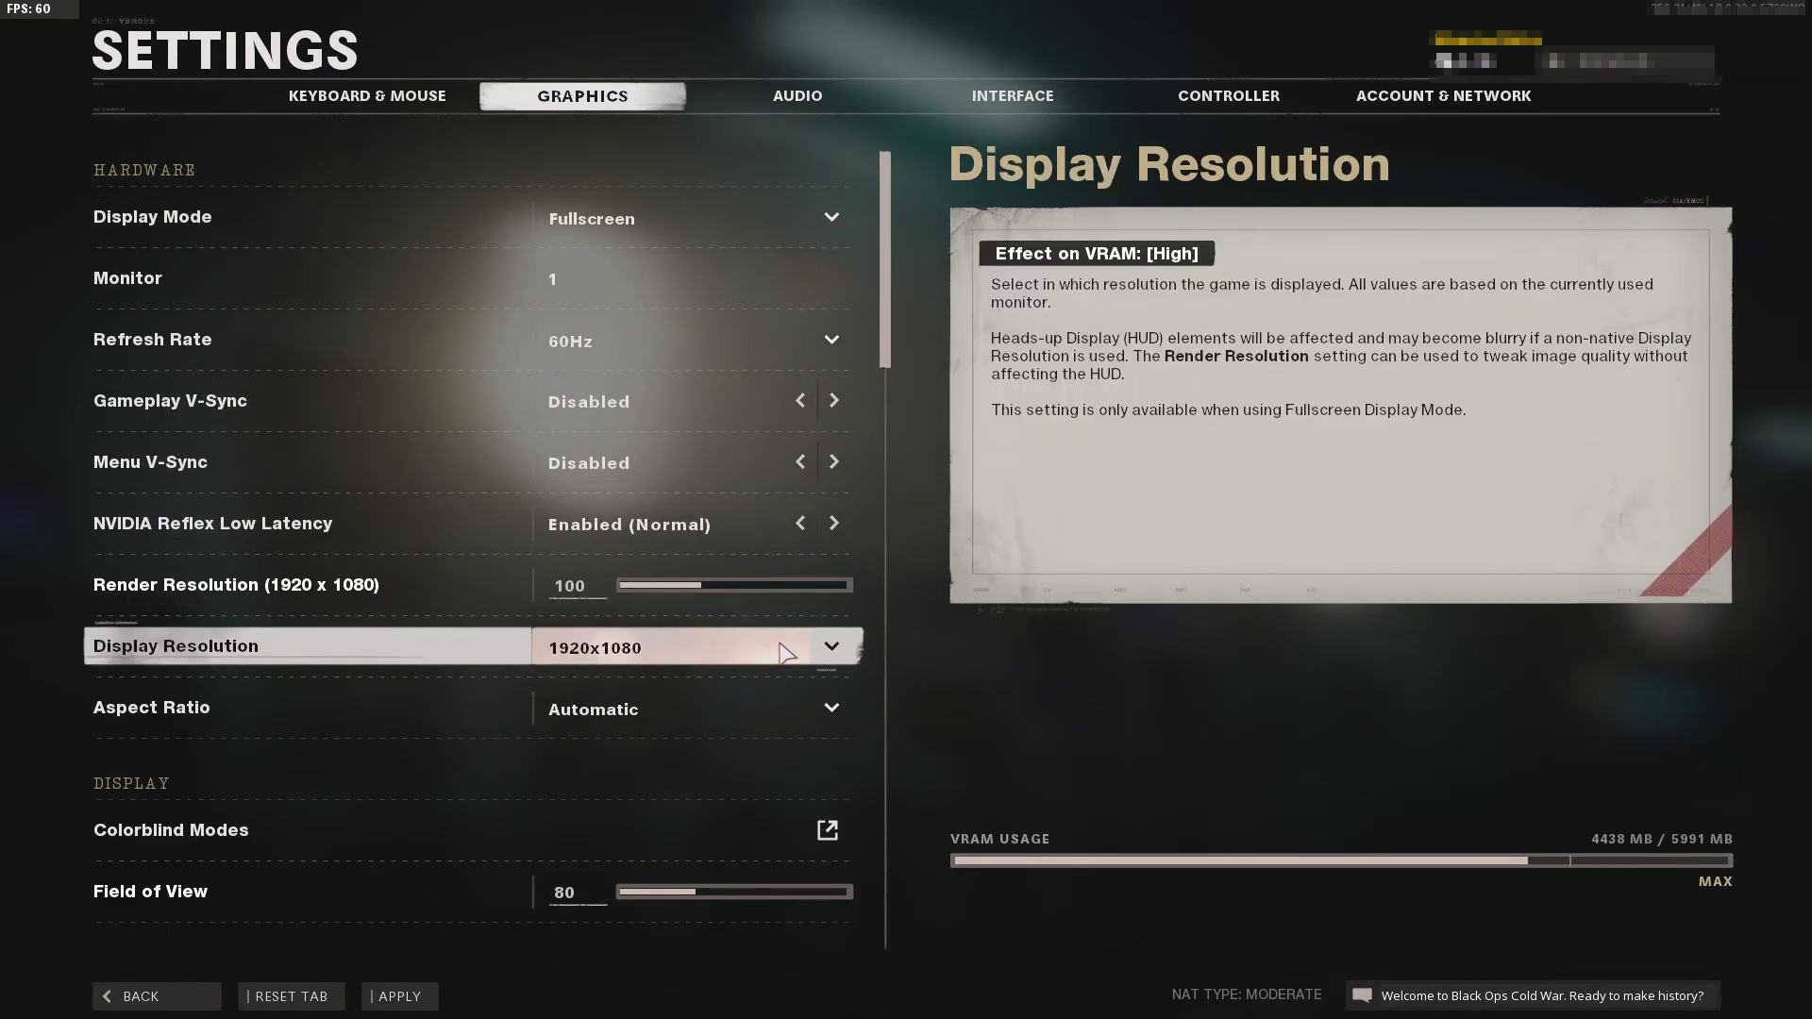
- Try a display resolution of 800x600 and look through the higher resolutions on offer
left_click(827, 653)
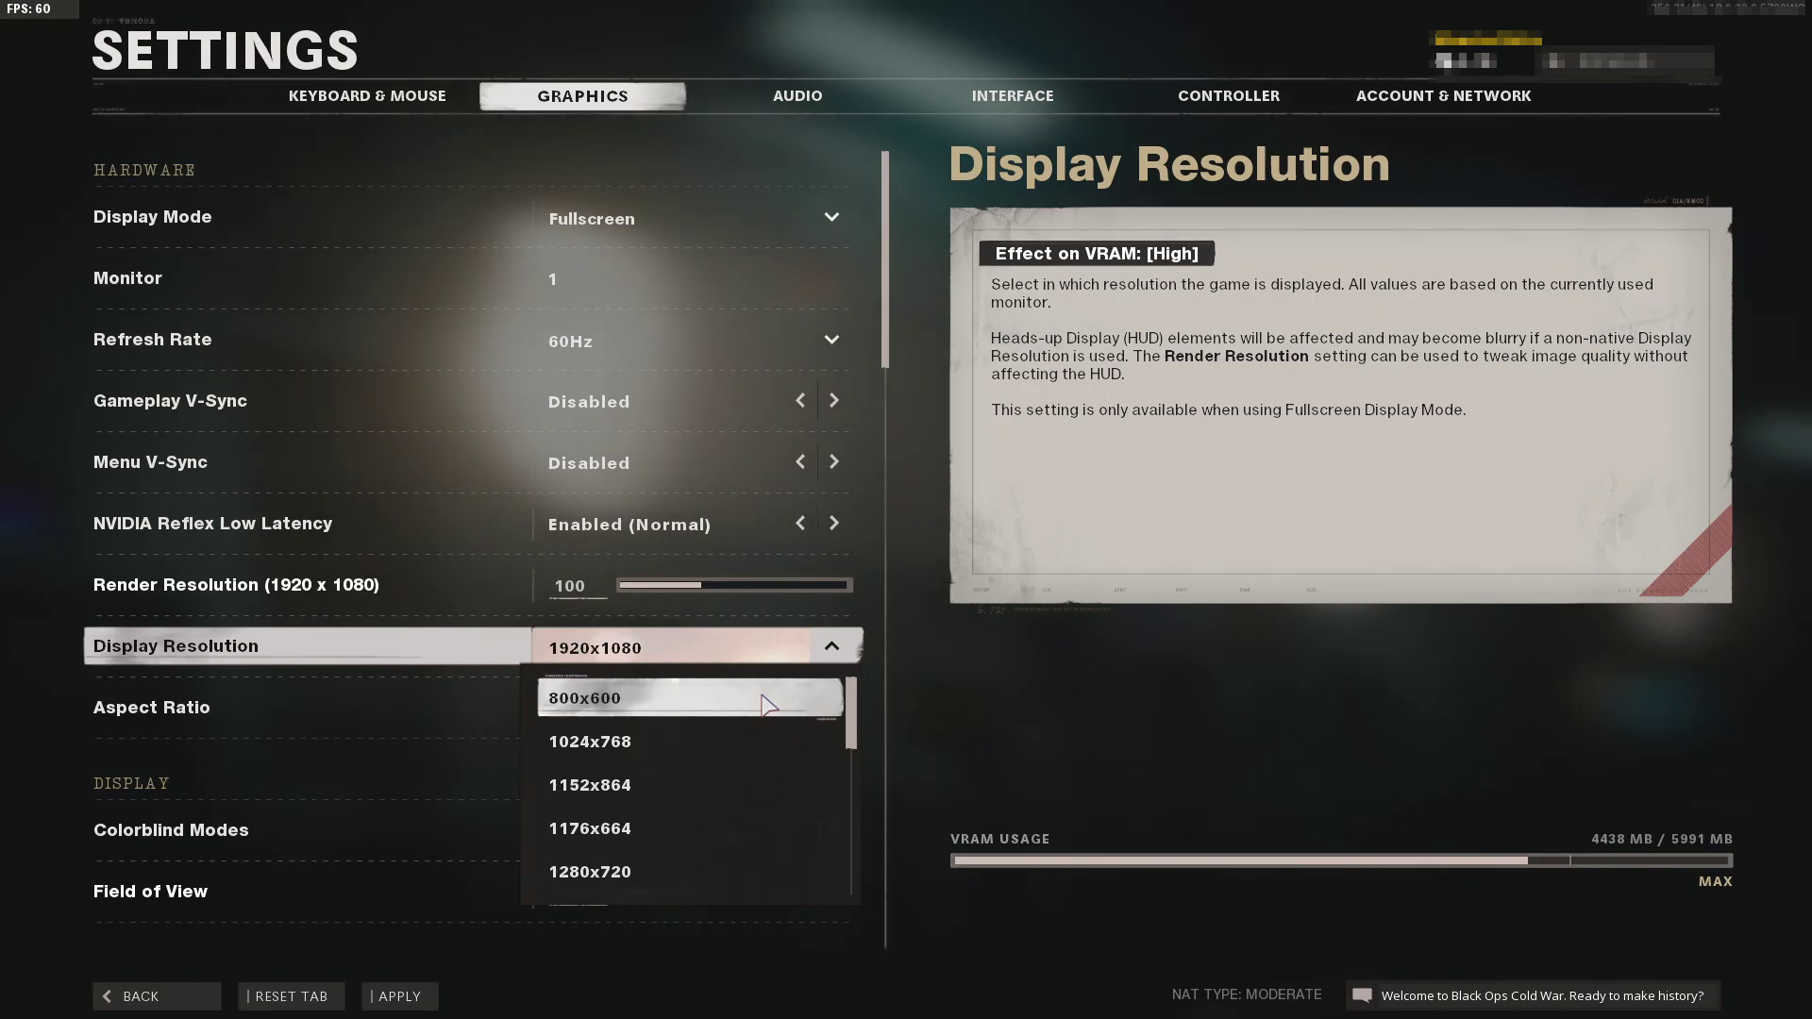
left_click(766, 704)
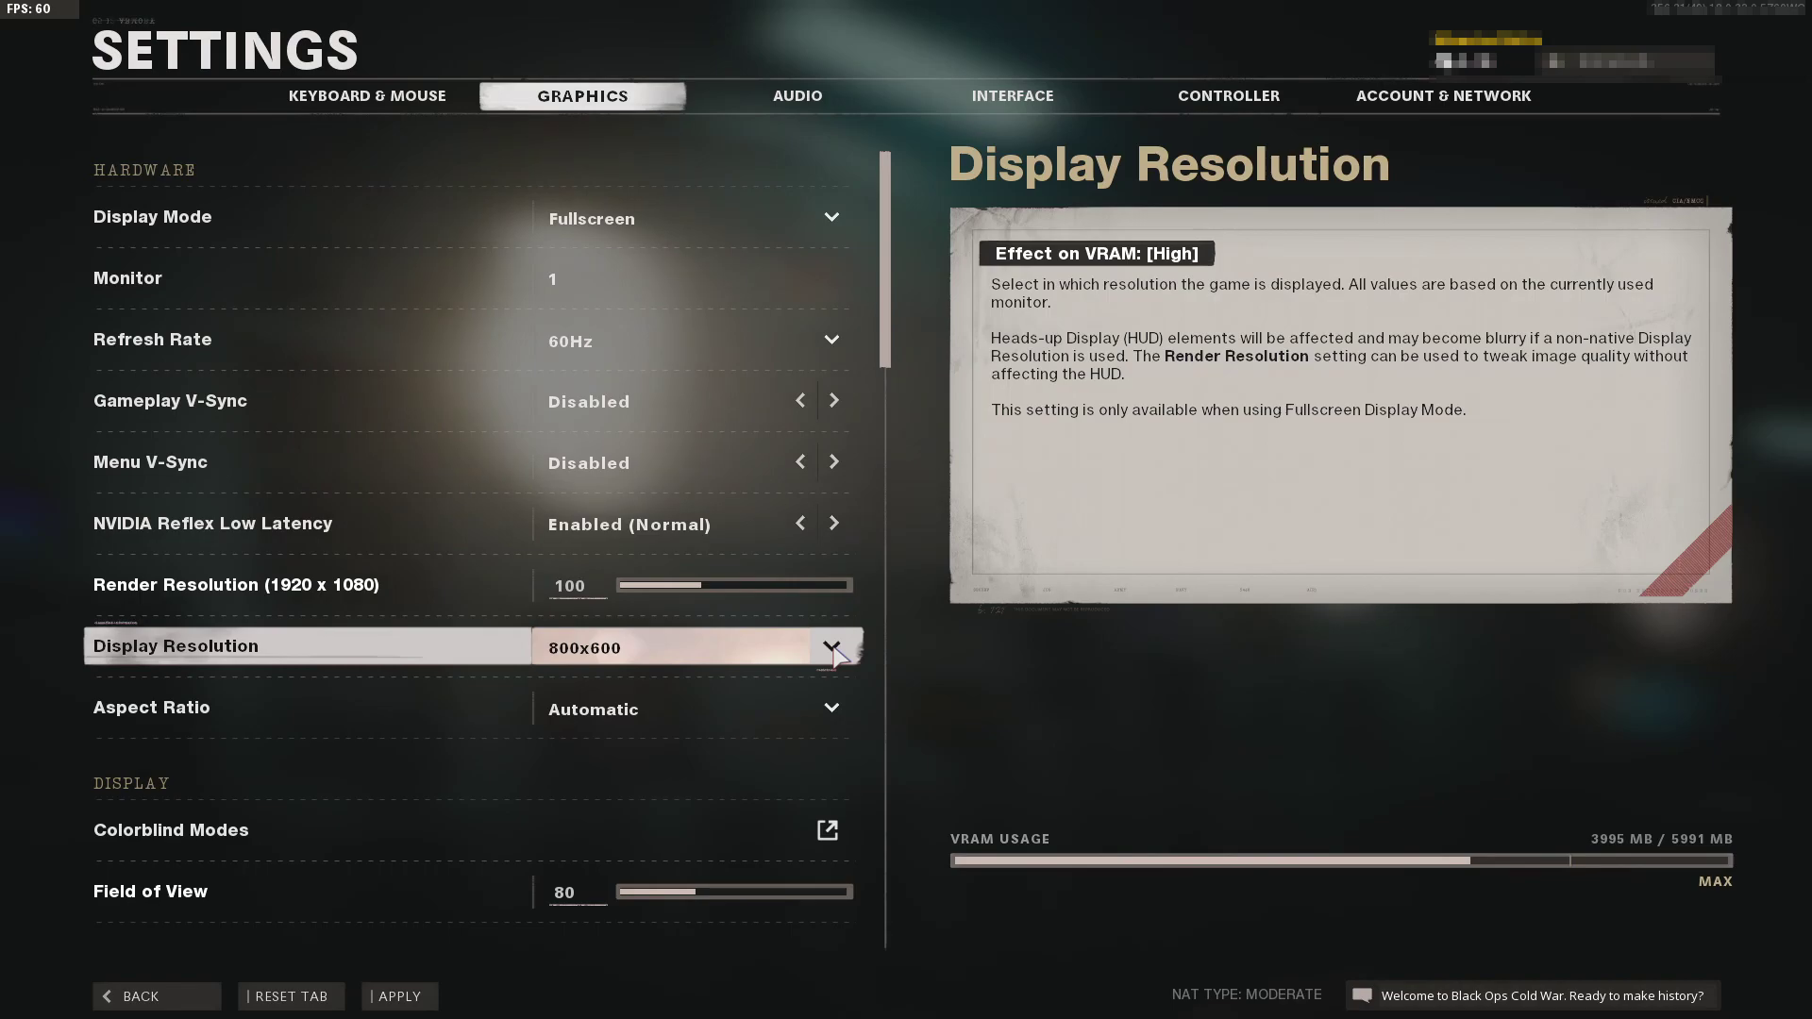
left_click(832, 649)
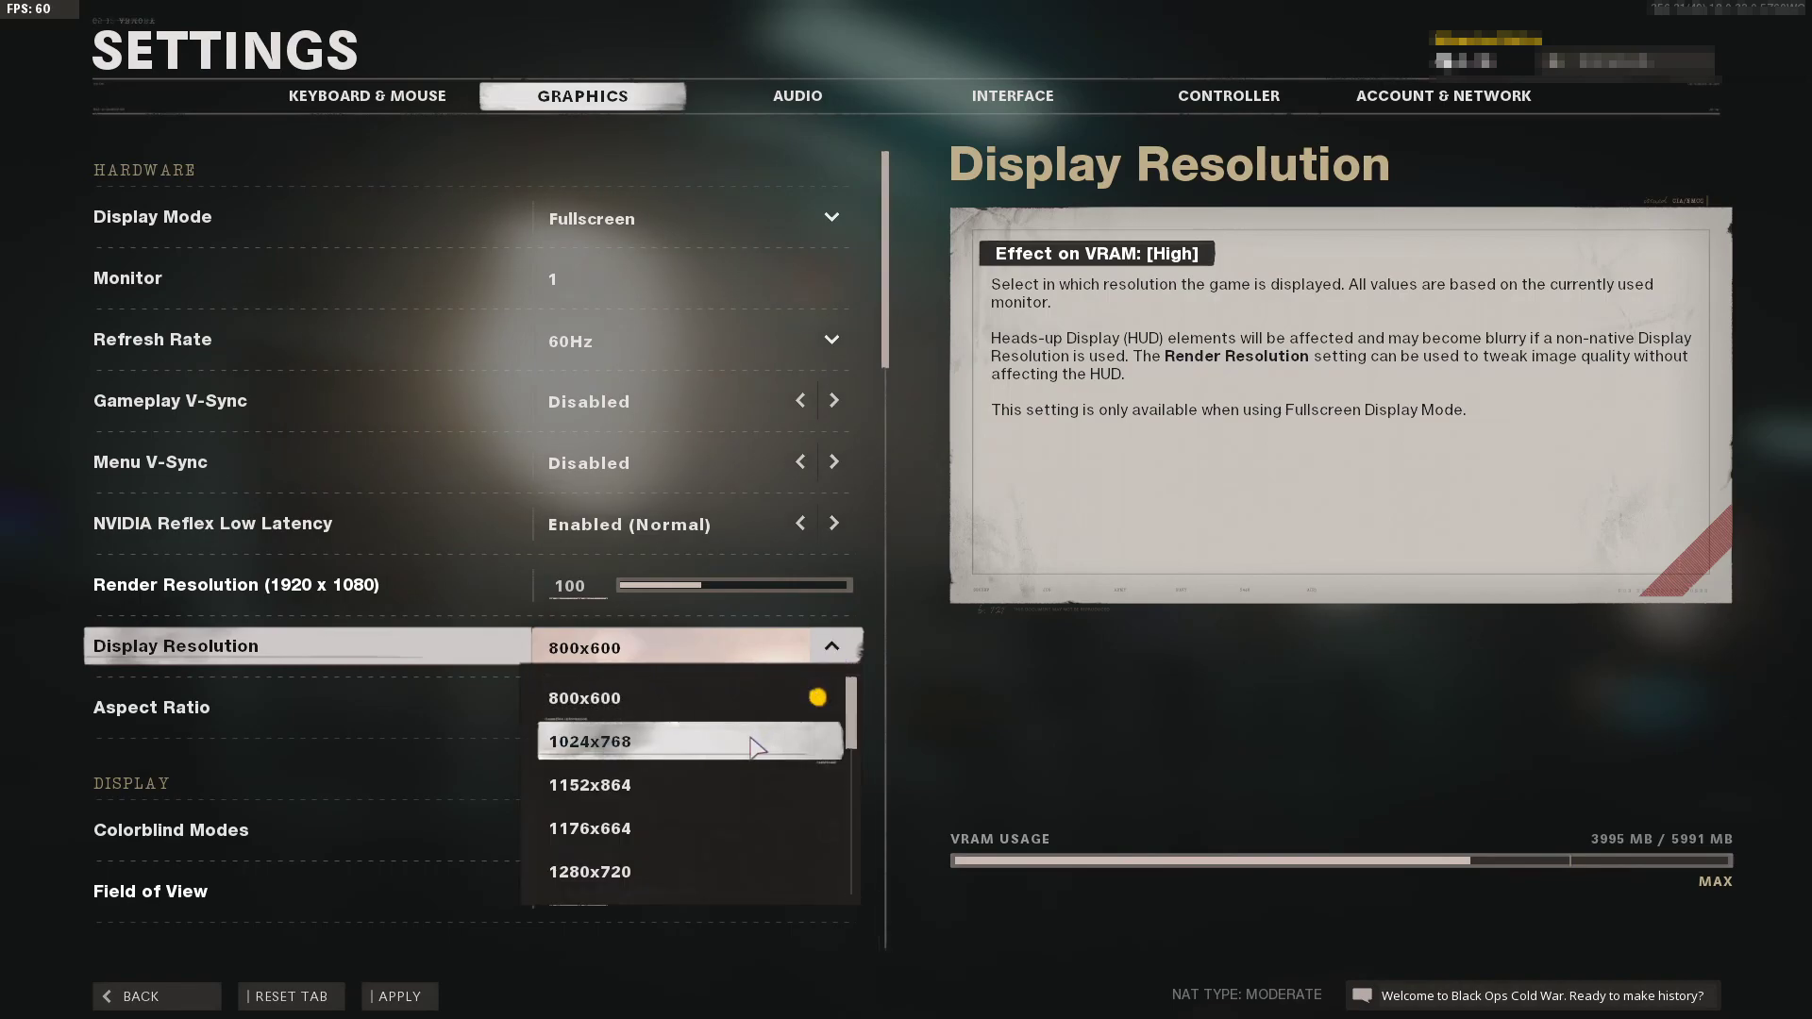
scroll(750, 791, "down", 1)
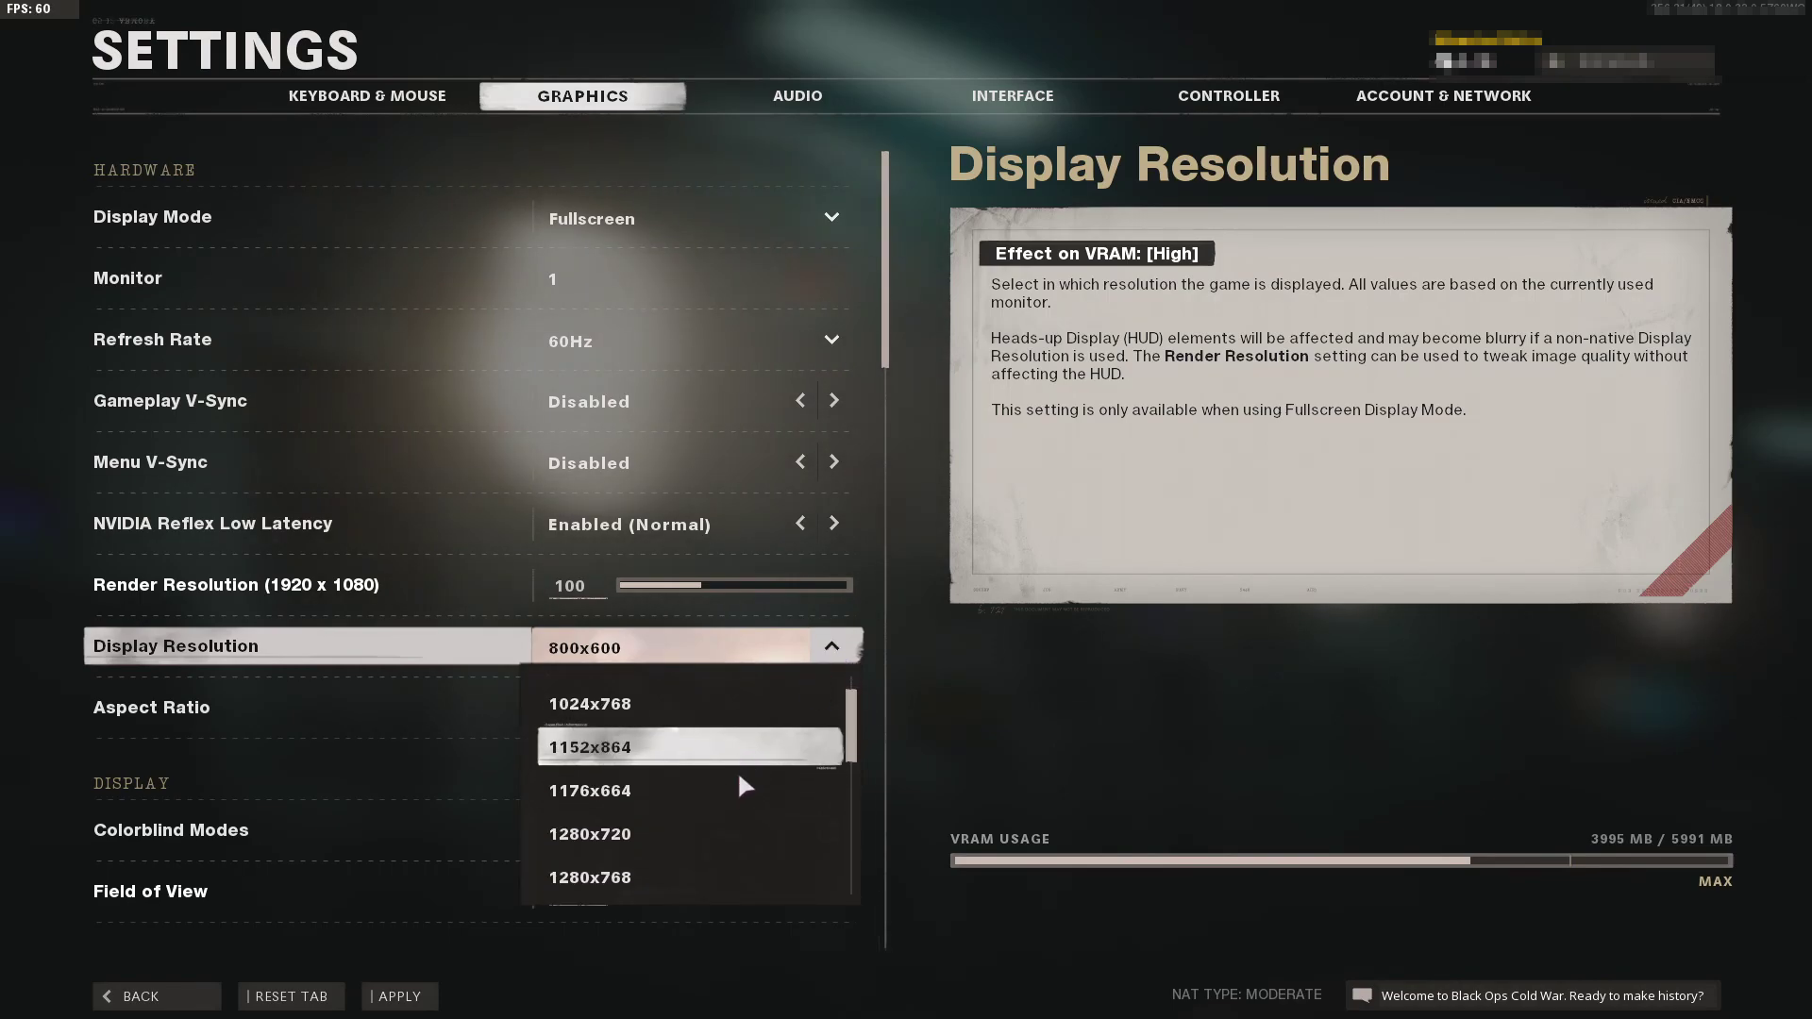
scroll(740, 781, "down", 4)
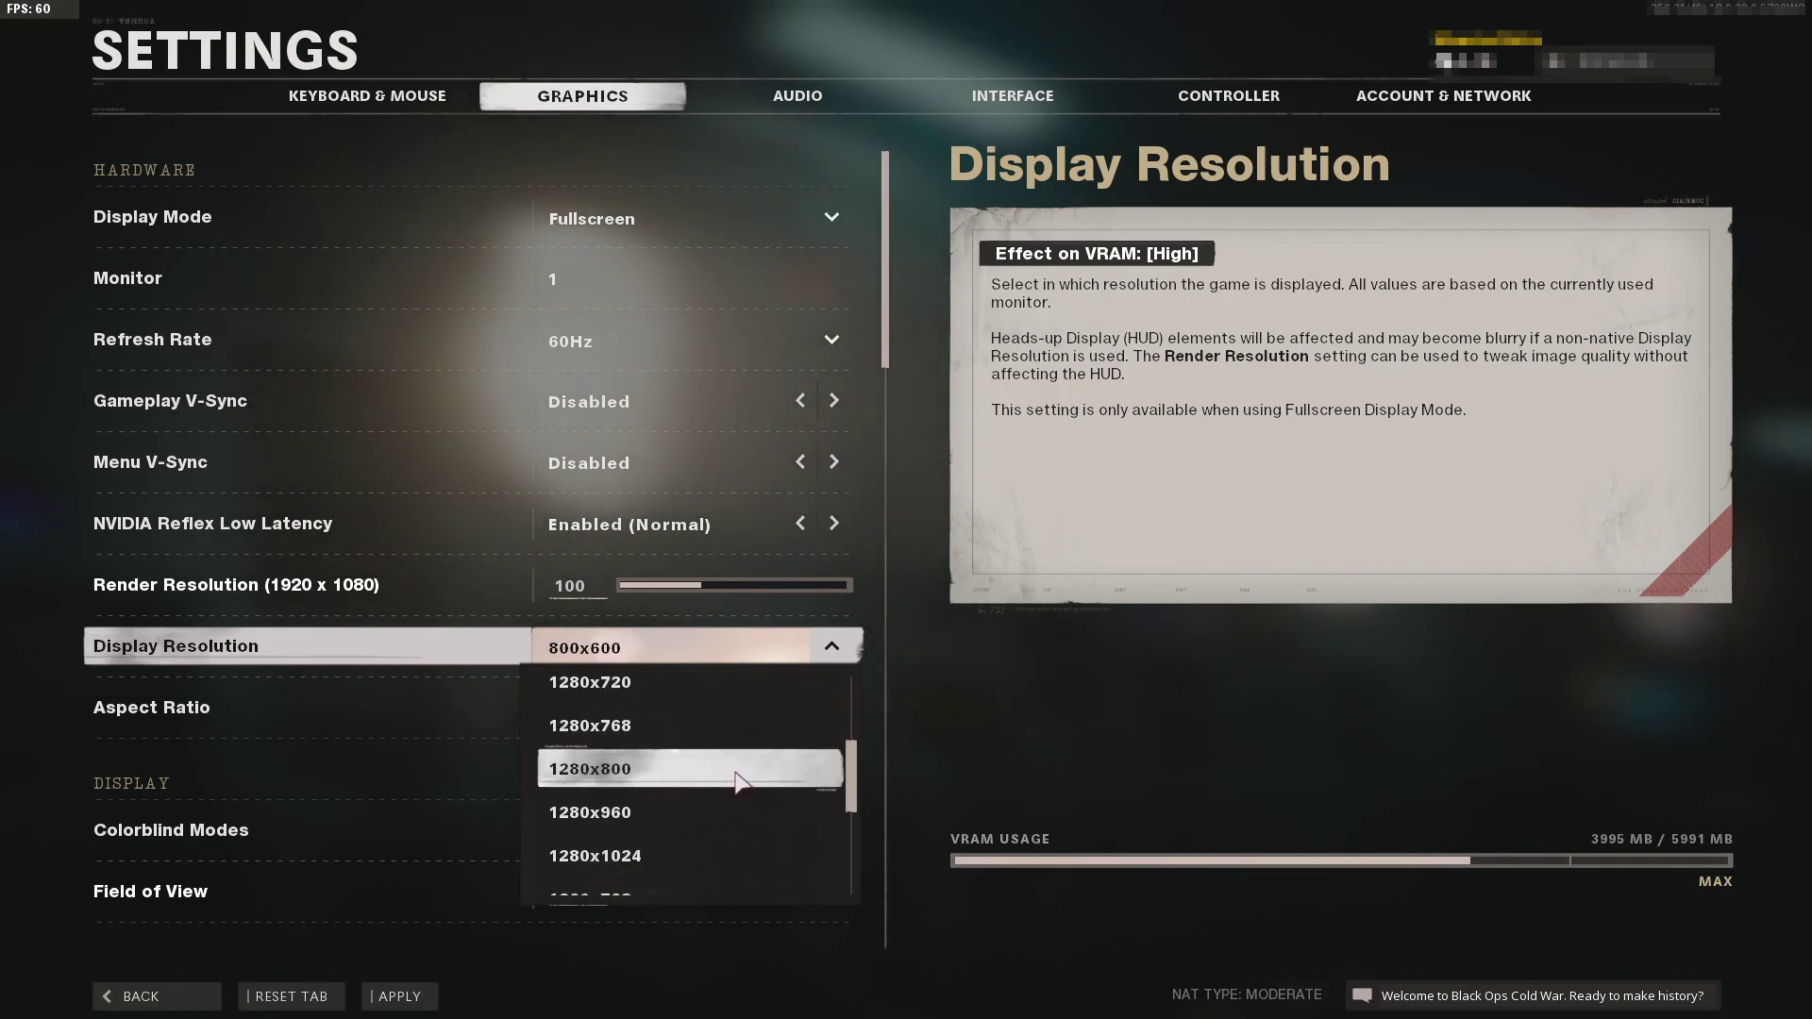
scroll(741, 819, "down", 1)
scroll(741, 821, "down", 1)
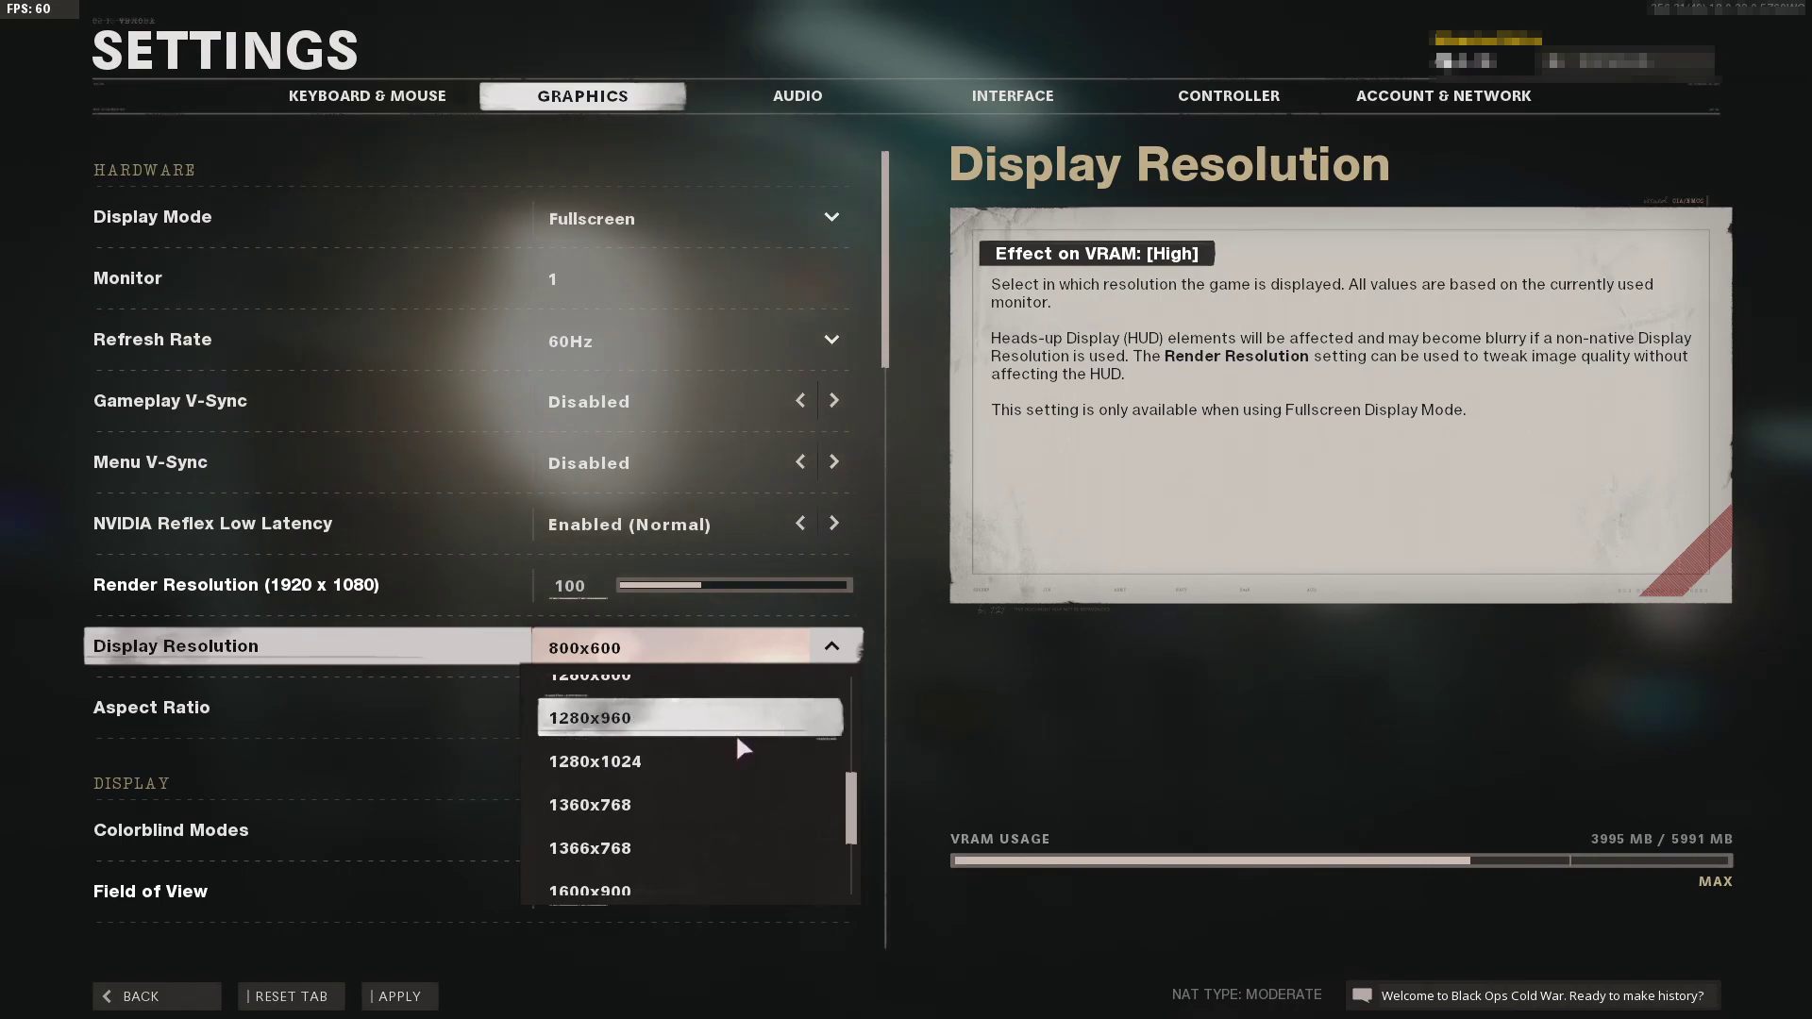
left_click(999, 654)
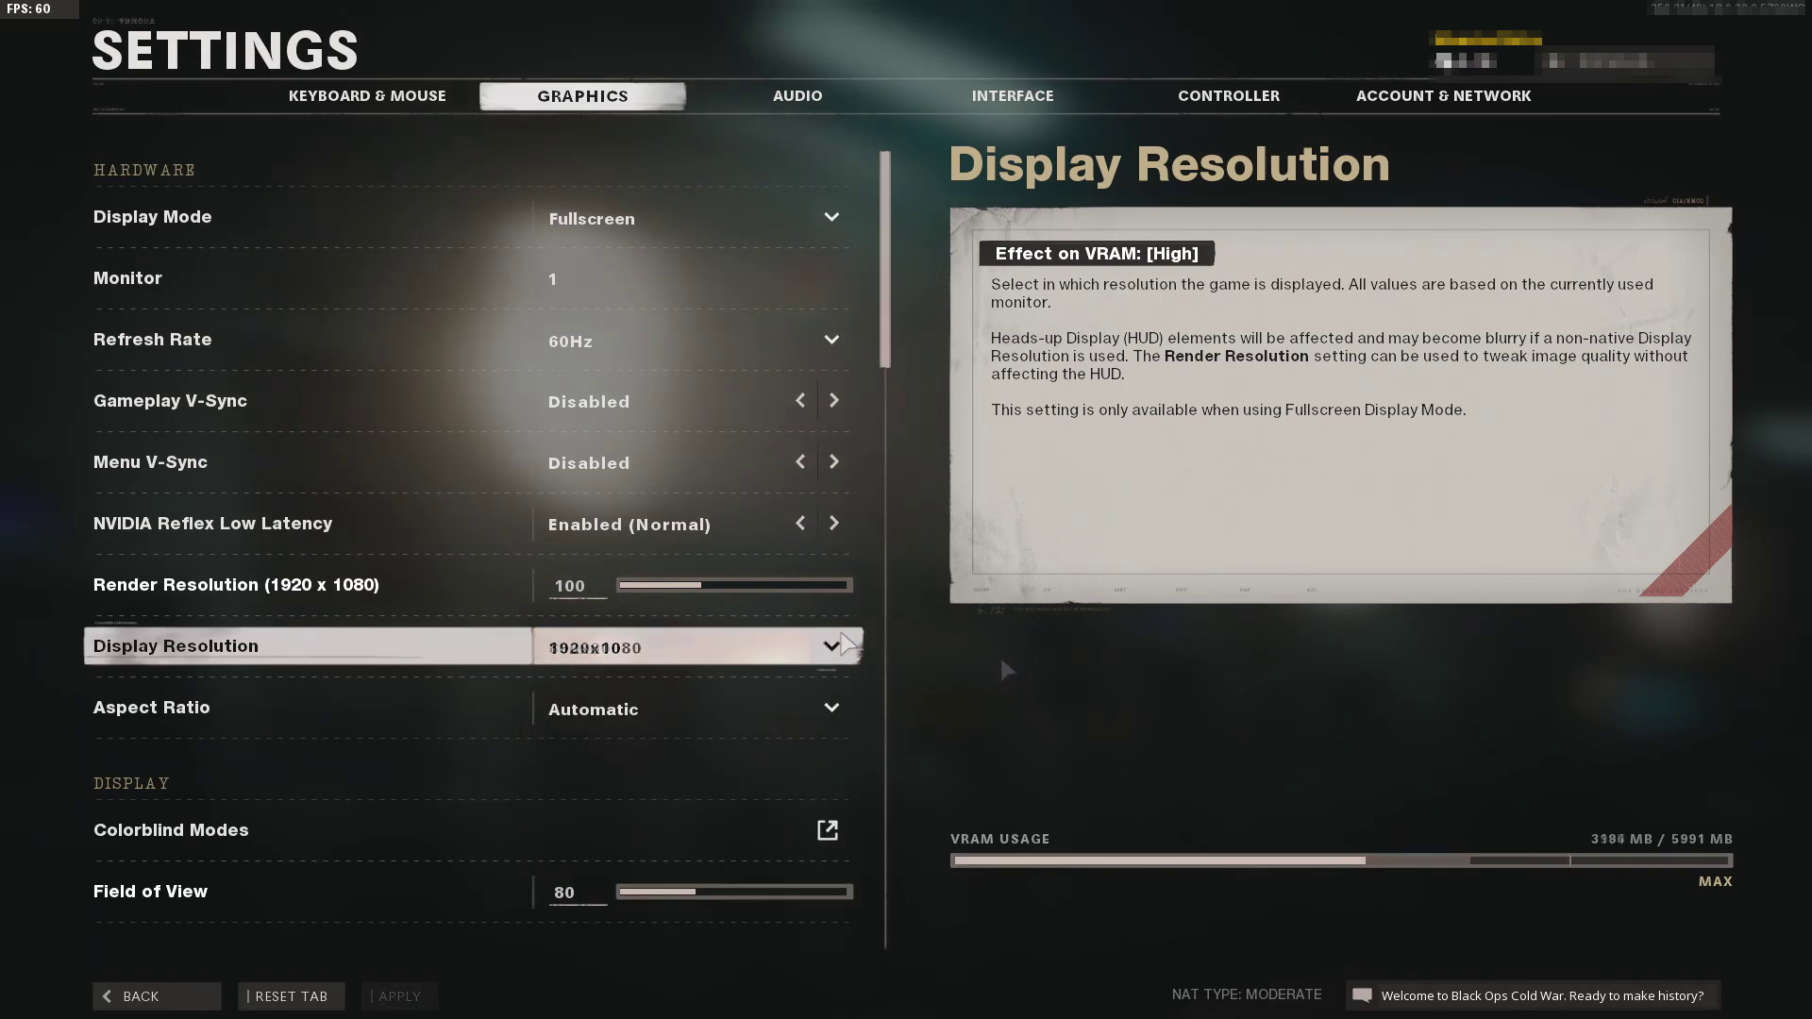
- Set NVIDIA Reflex Low Latency to Disabled and apply the graphics change
left_click(800, 523)
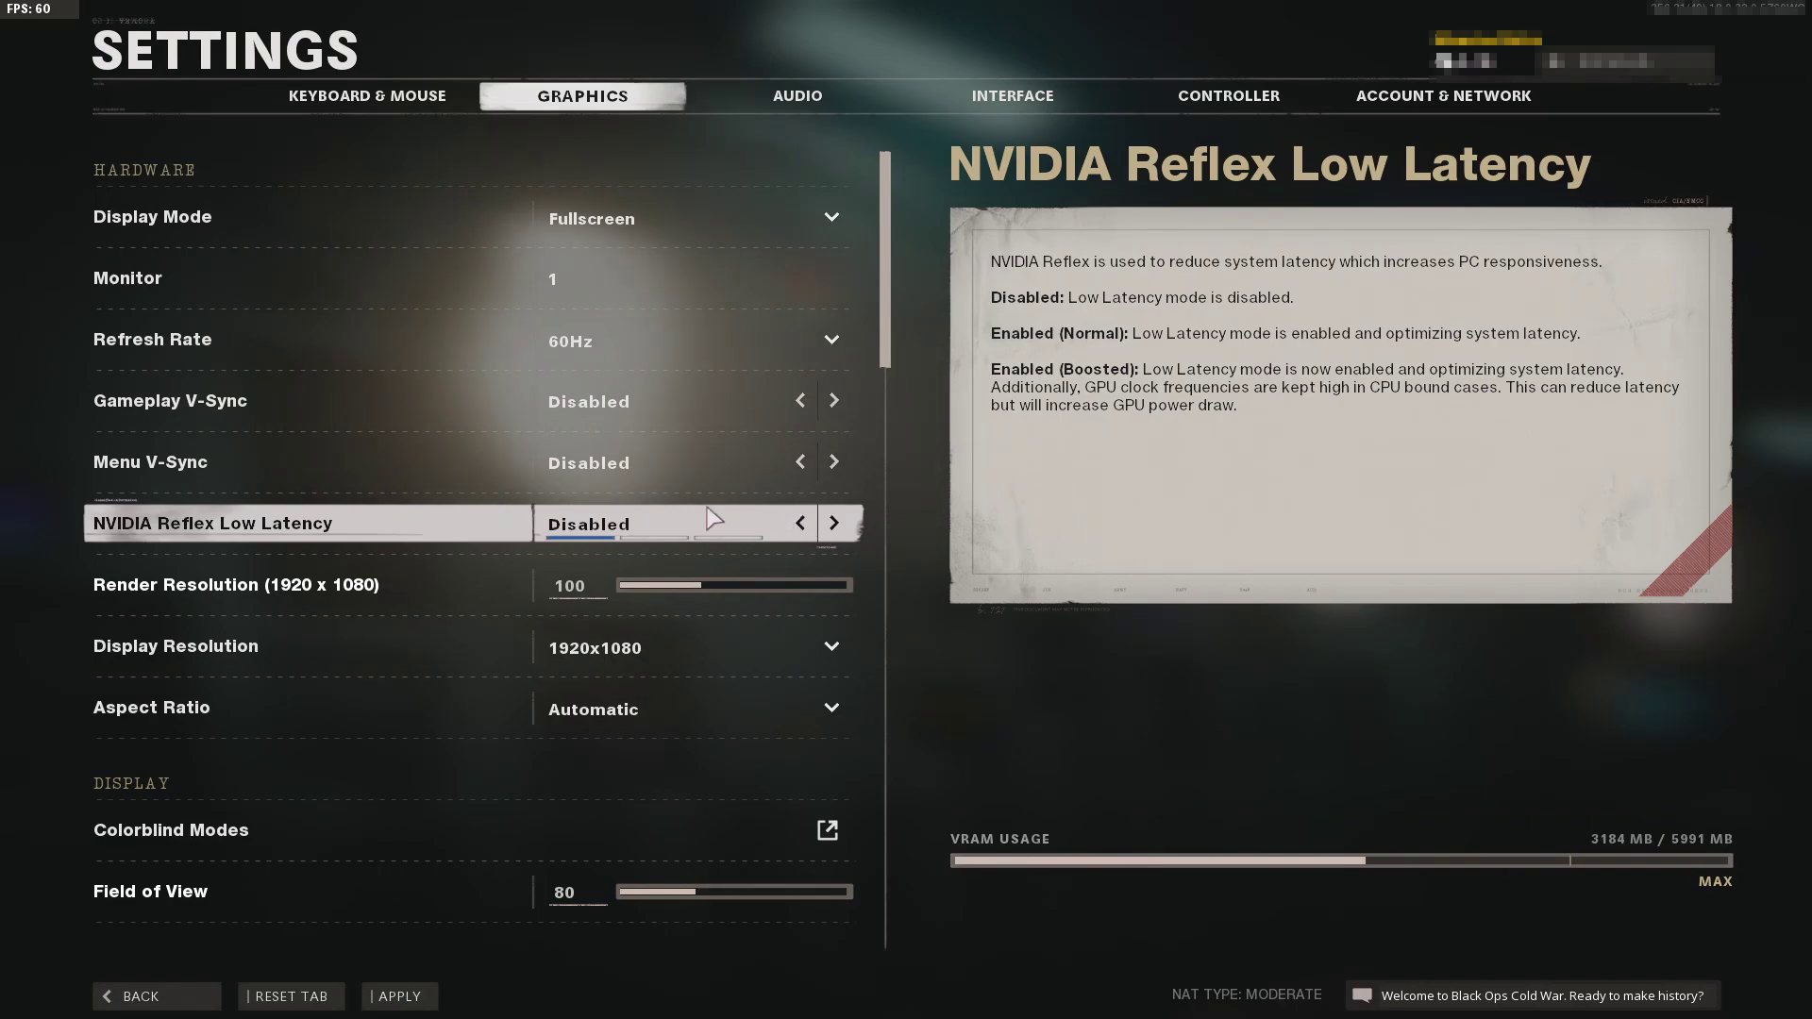
left_click(400, 996)
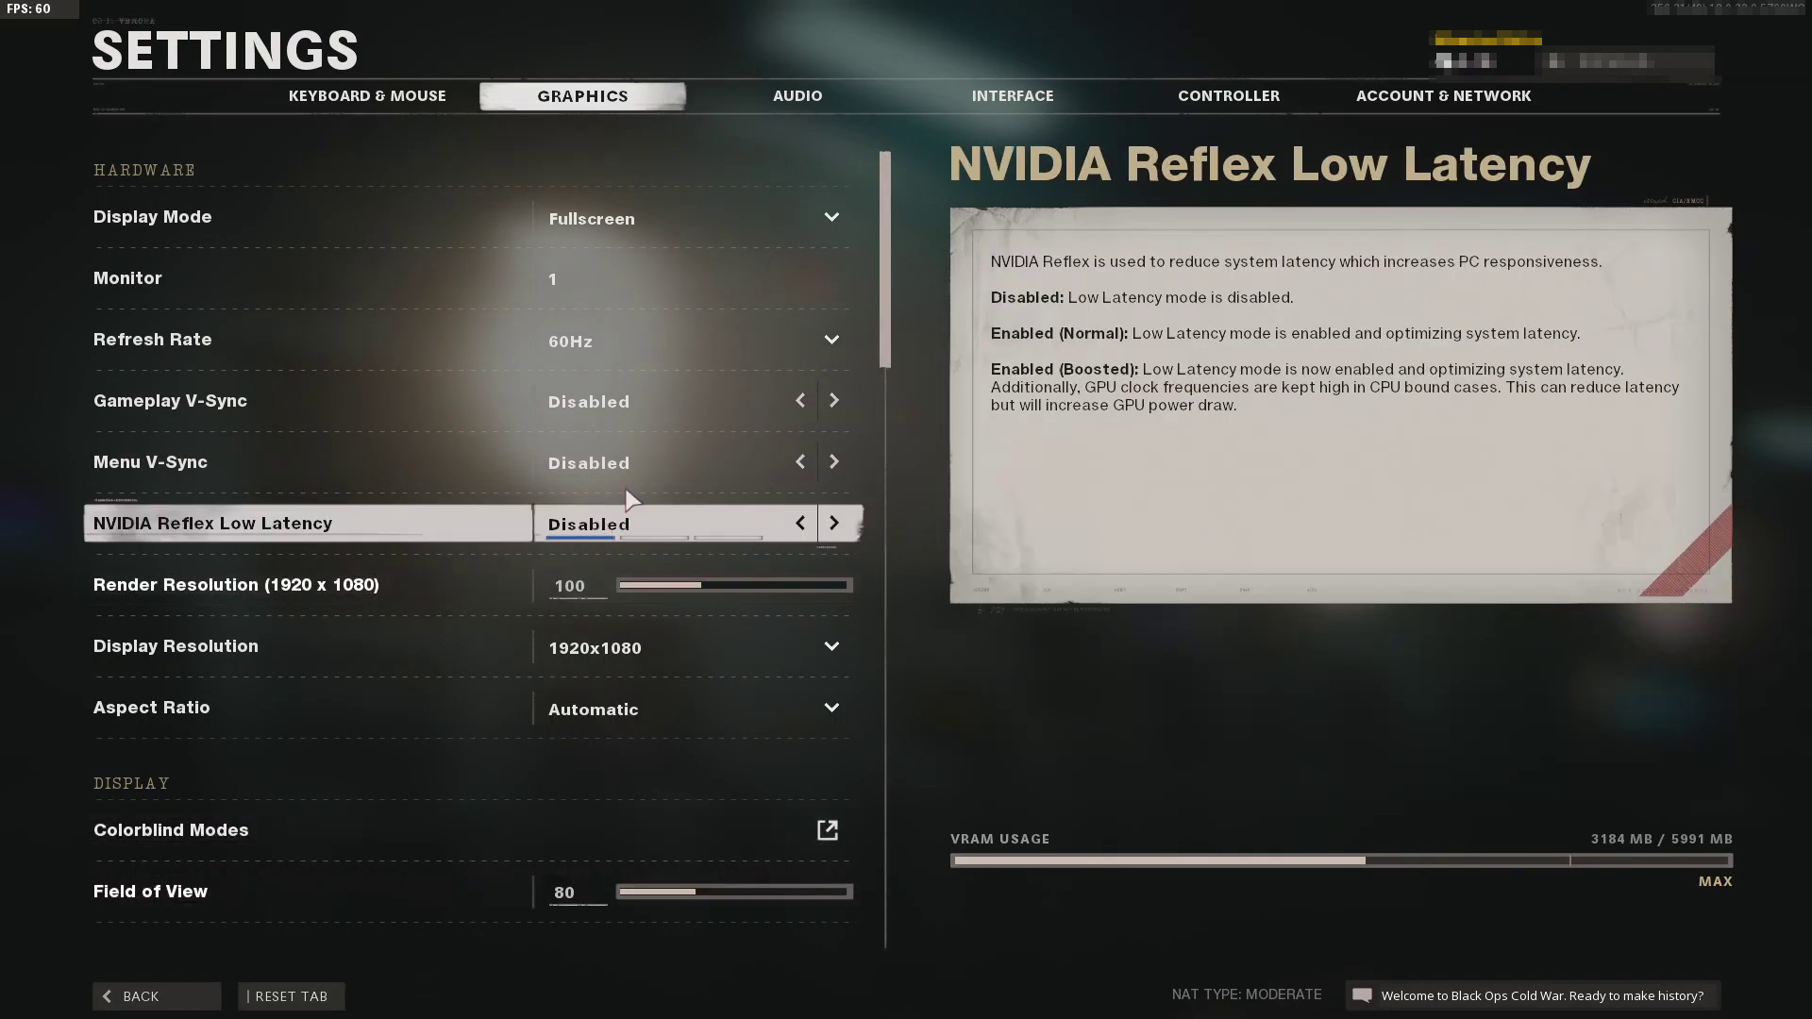
- Delete the shader cache and restart the shaders compilation from the advanced graphics settings
left_click_drag(887, 253, 884, 835)
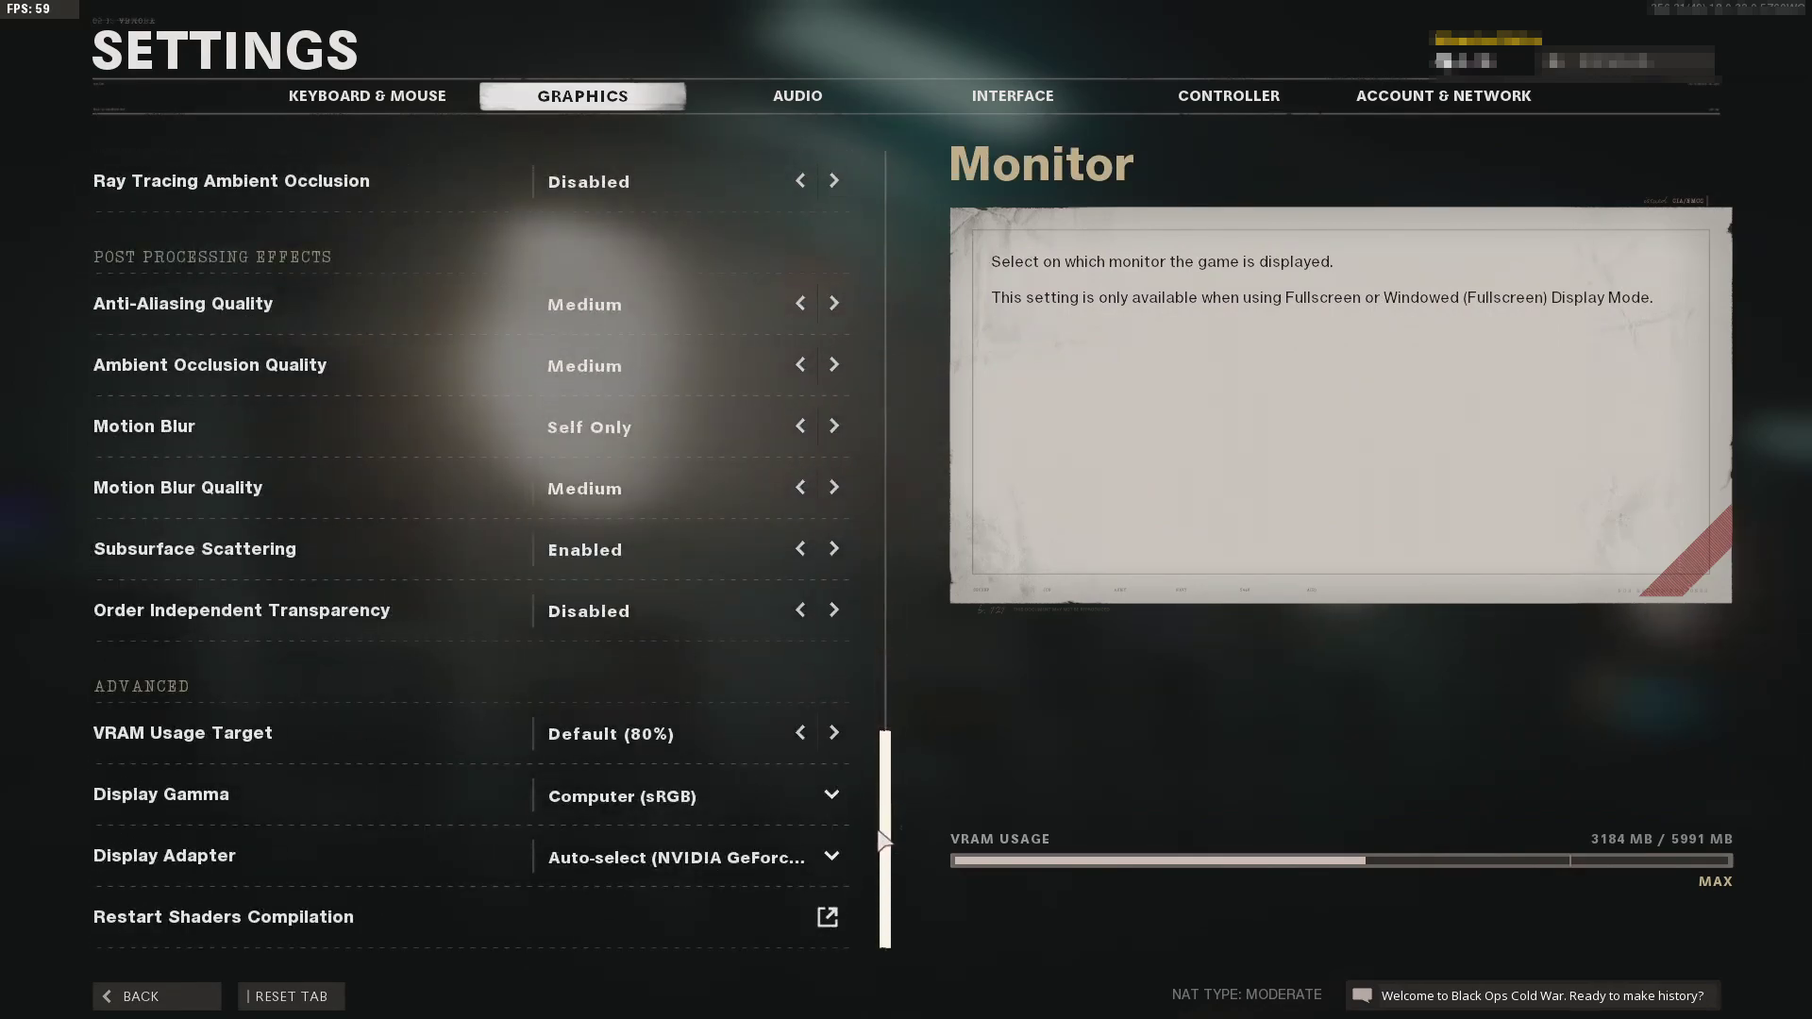
left_click(522, 917)
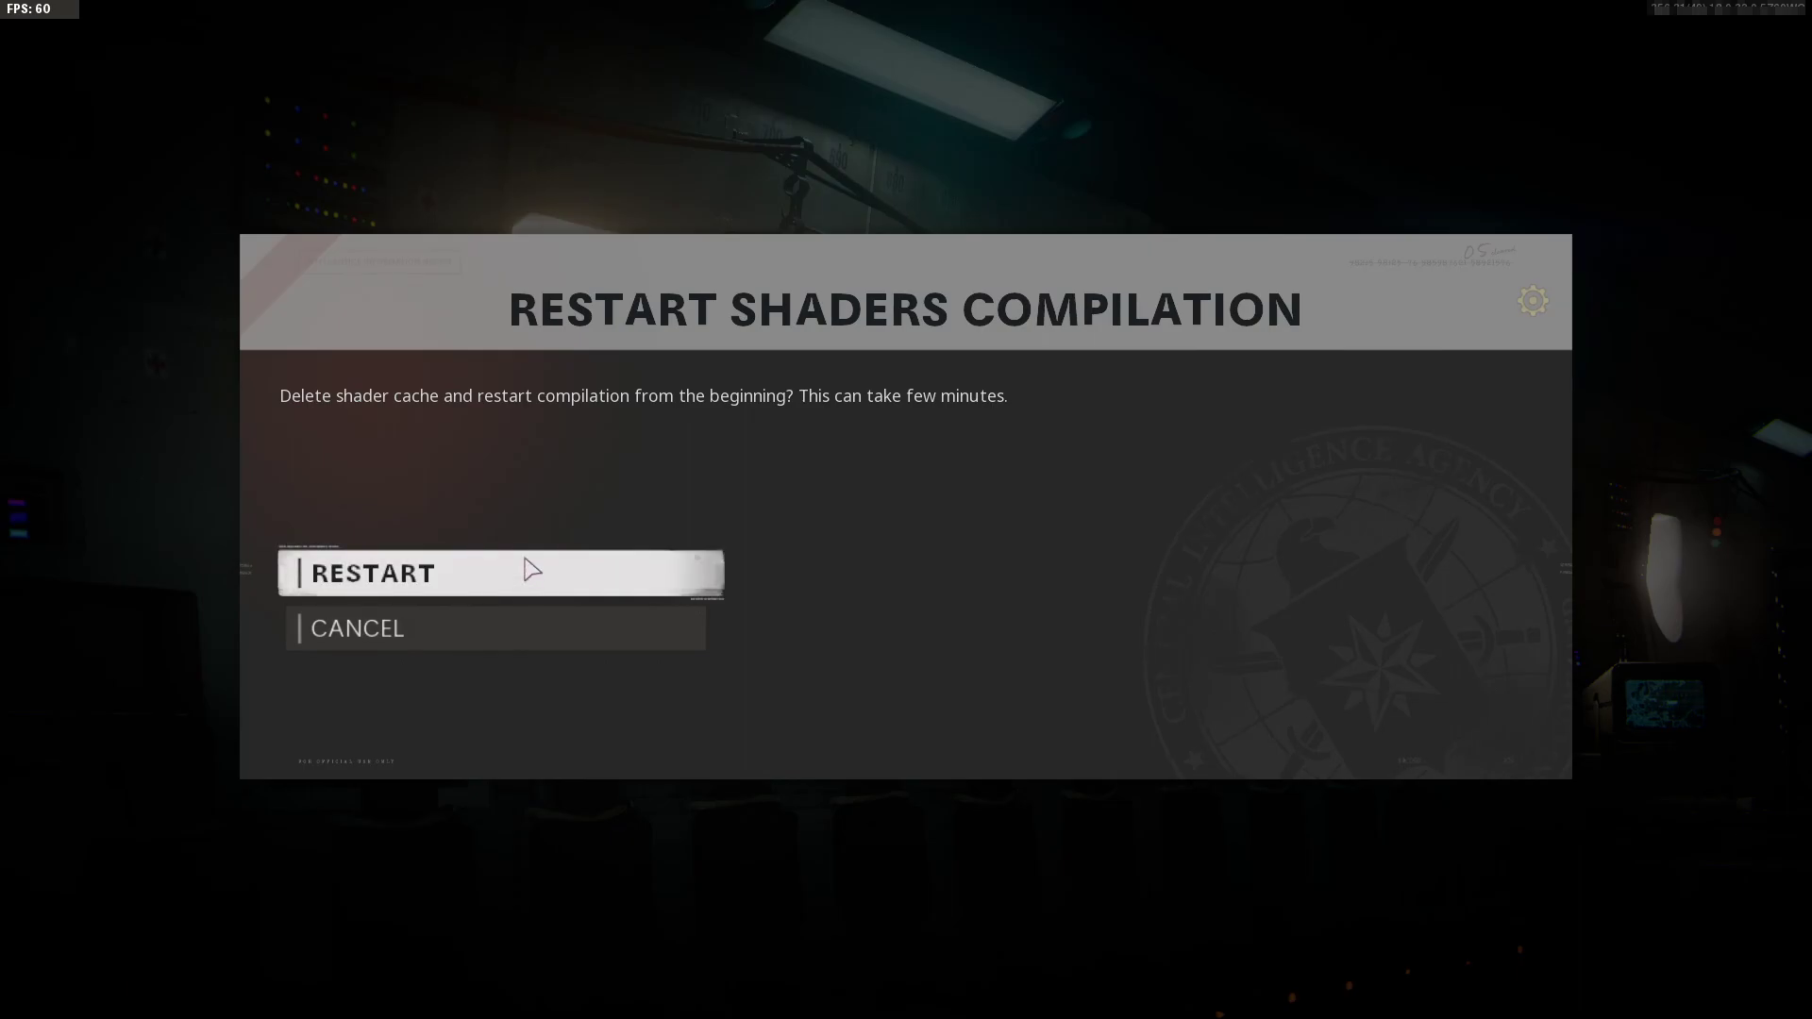
left_click(531, 569)
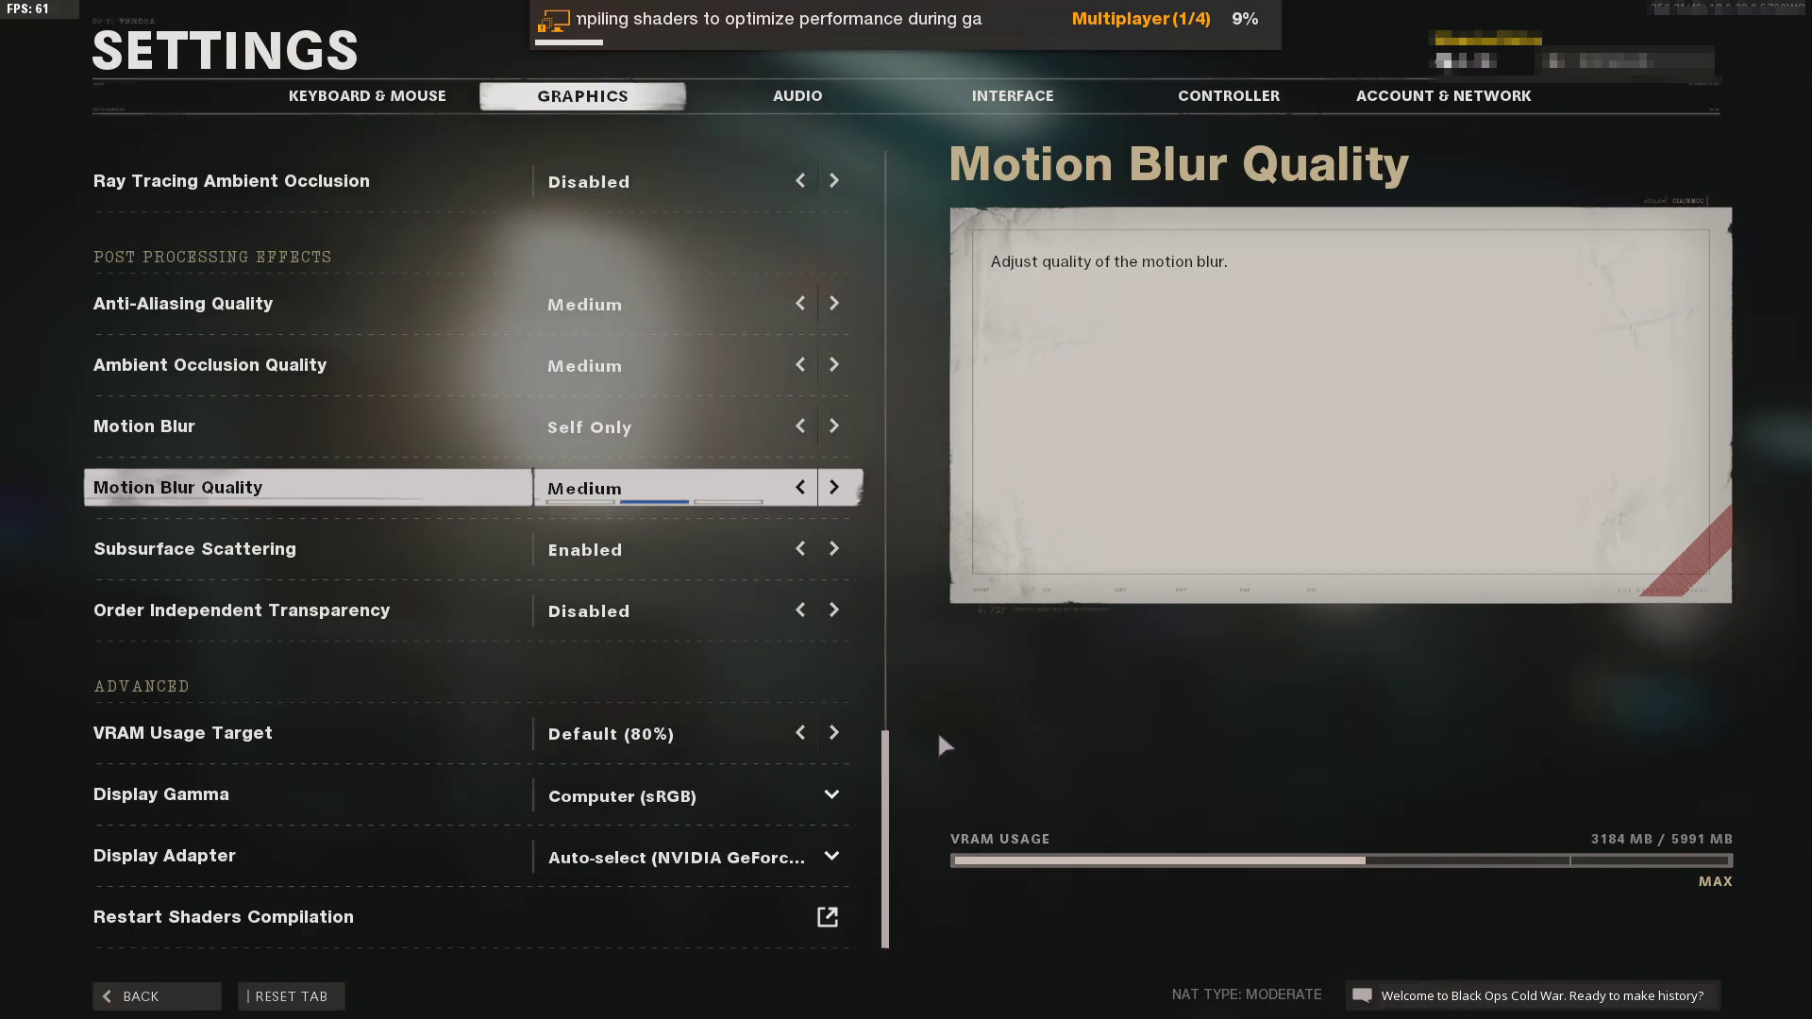
left_click_drag(890, 791, 895, 177)
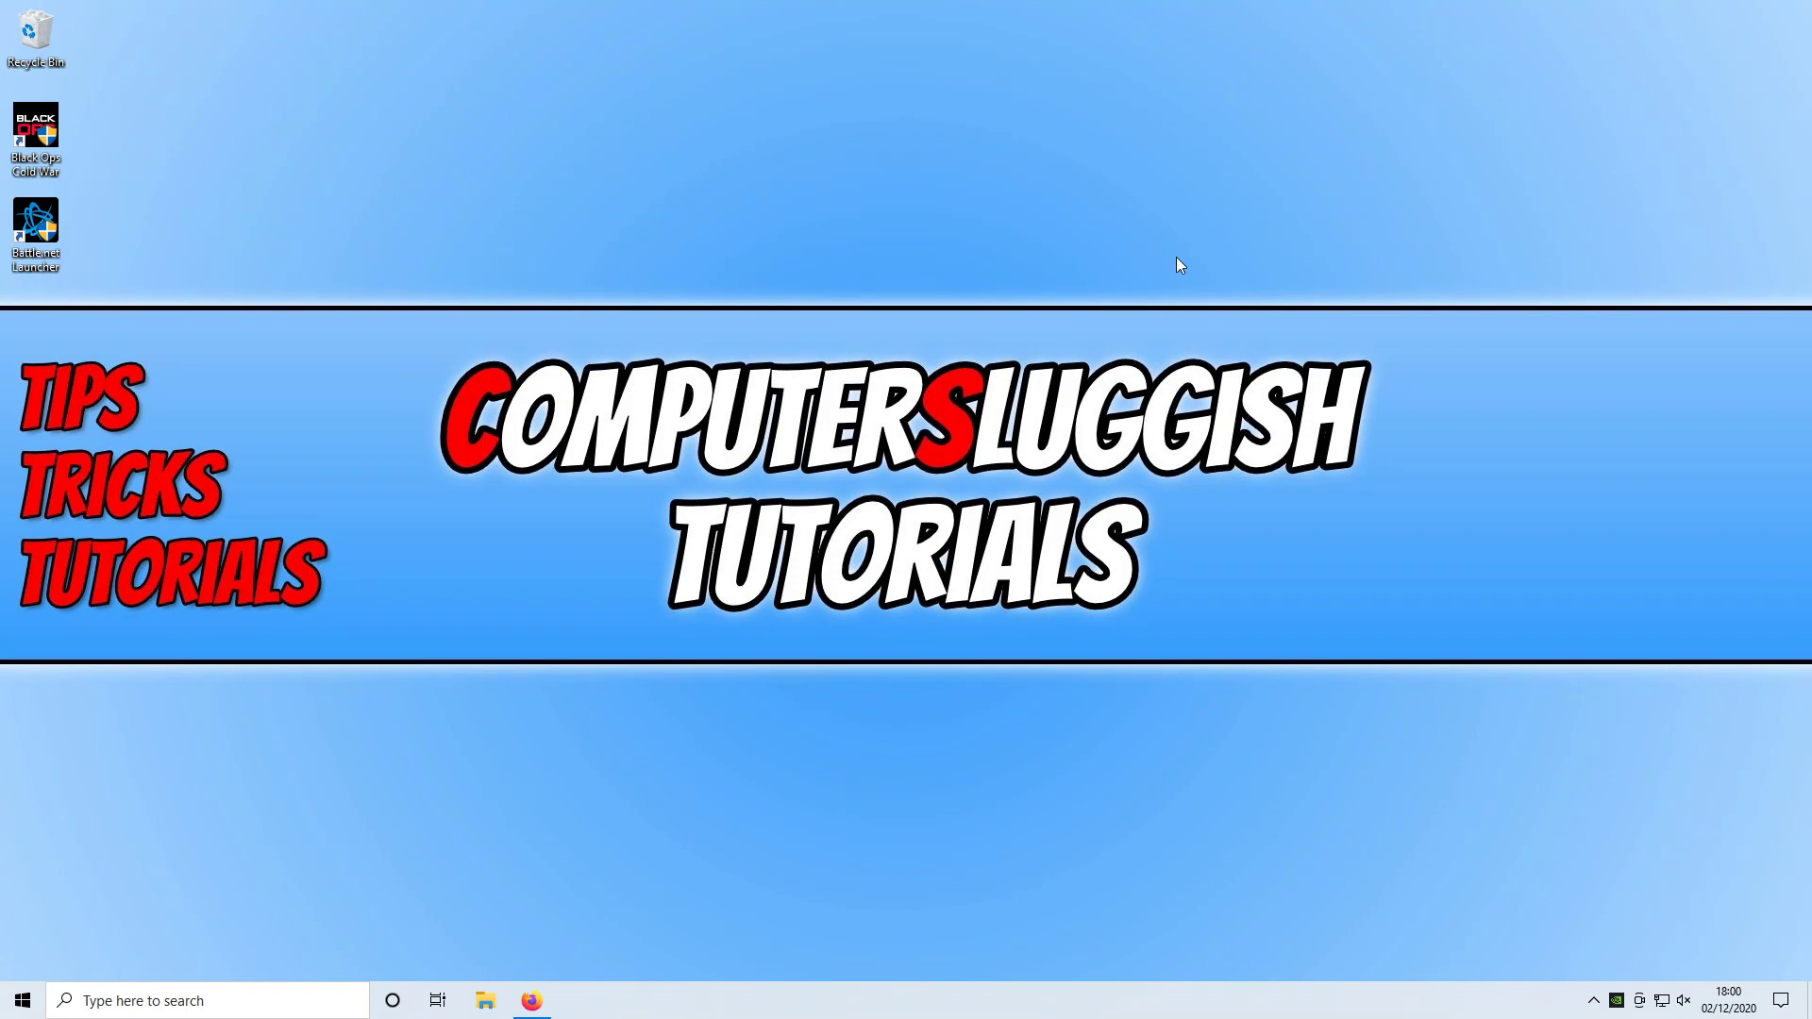
- Switch to Firefox, download the DirectX End-User Runtime Web Installer (dxwebsetup.exe) from Microsoft, and launch it
left_click(531, 1000)
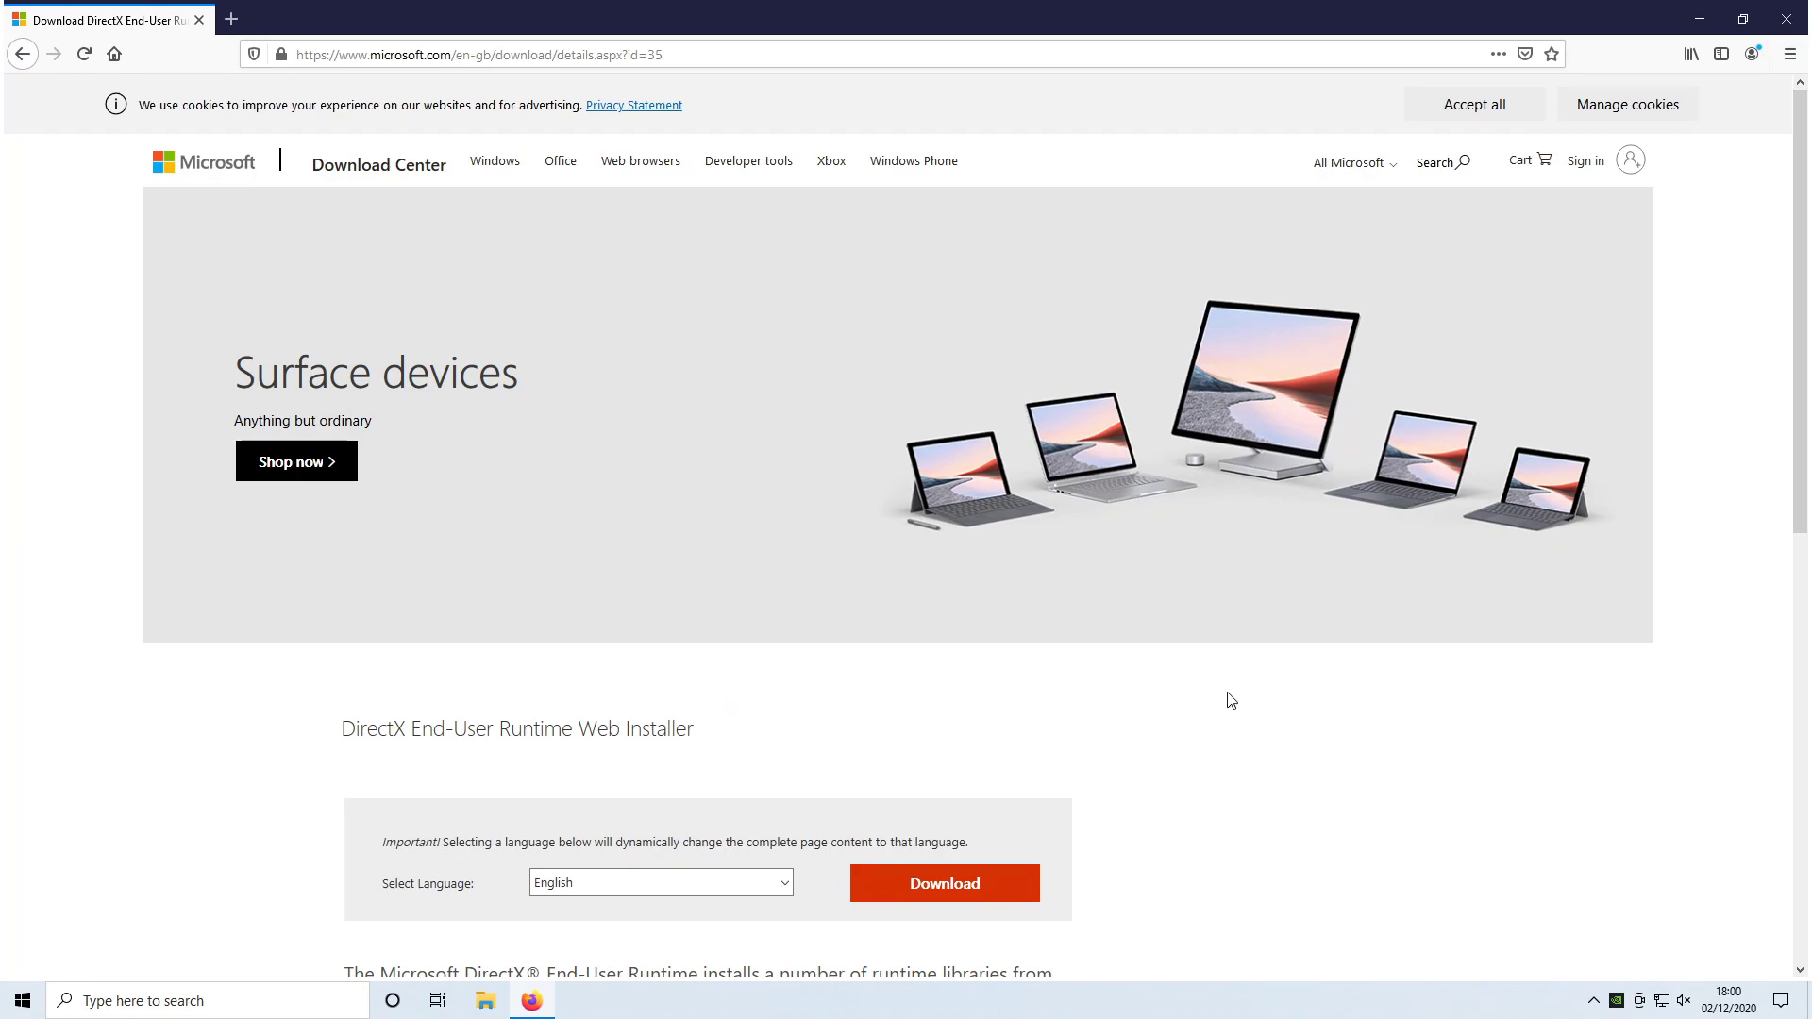
scroll(1133, 802, "down", 2)
left_click(964, 802)
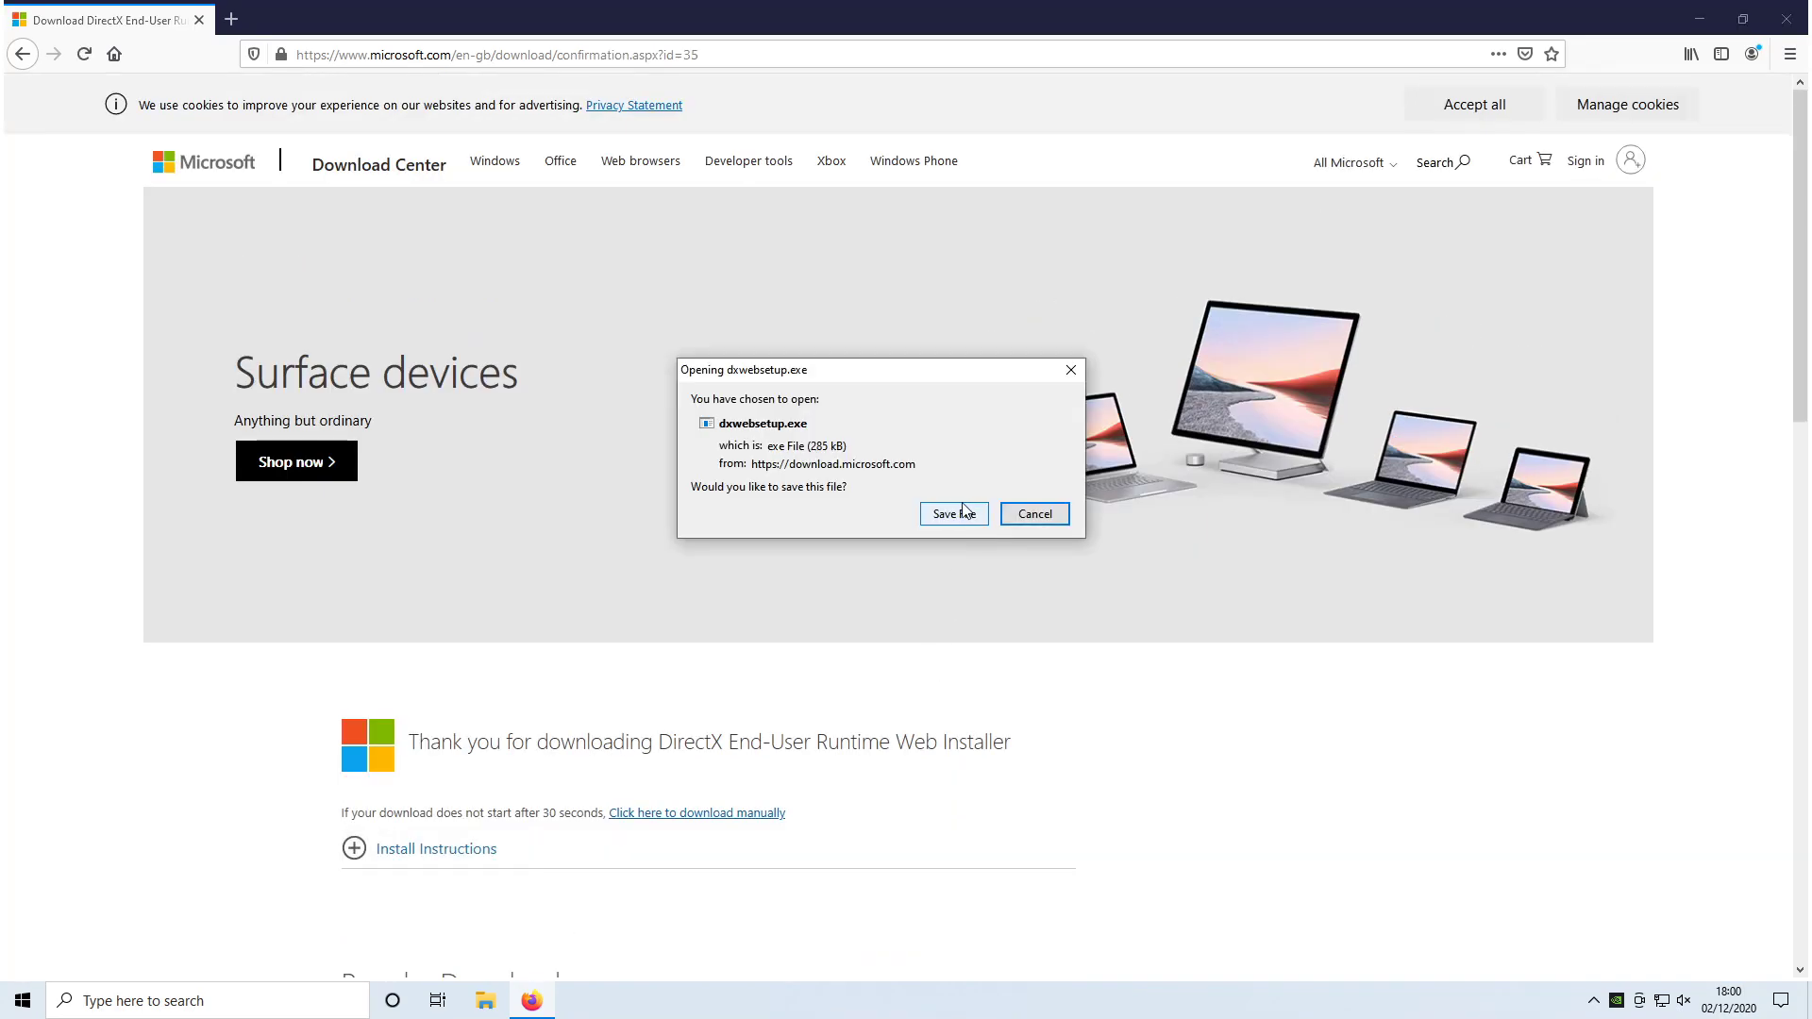
left_click(955, 513)
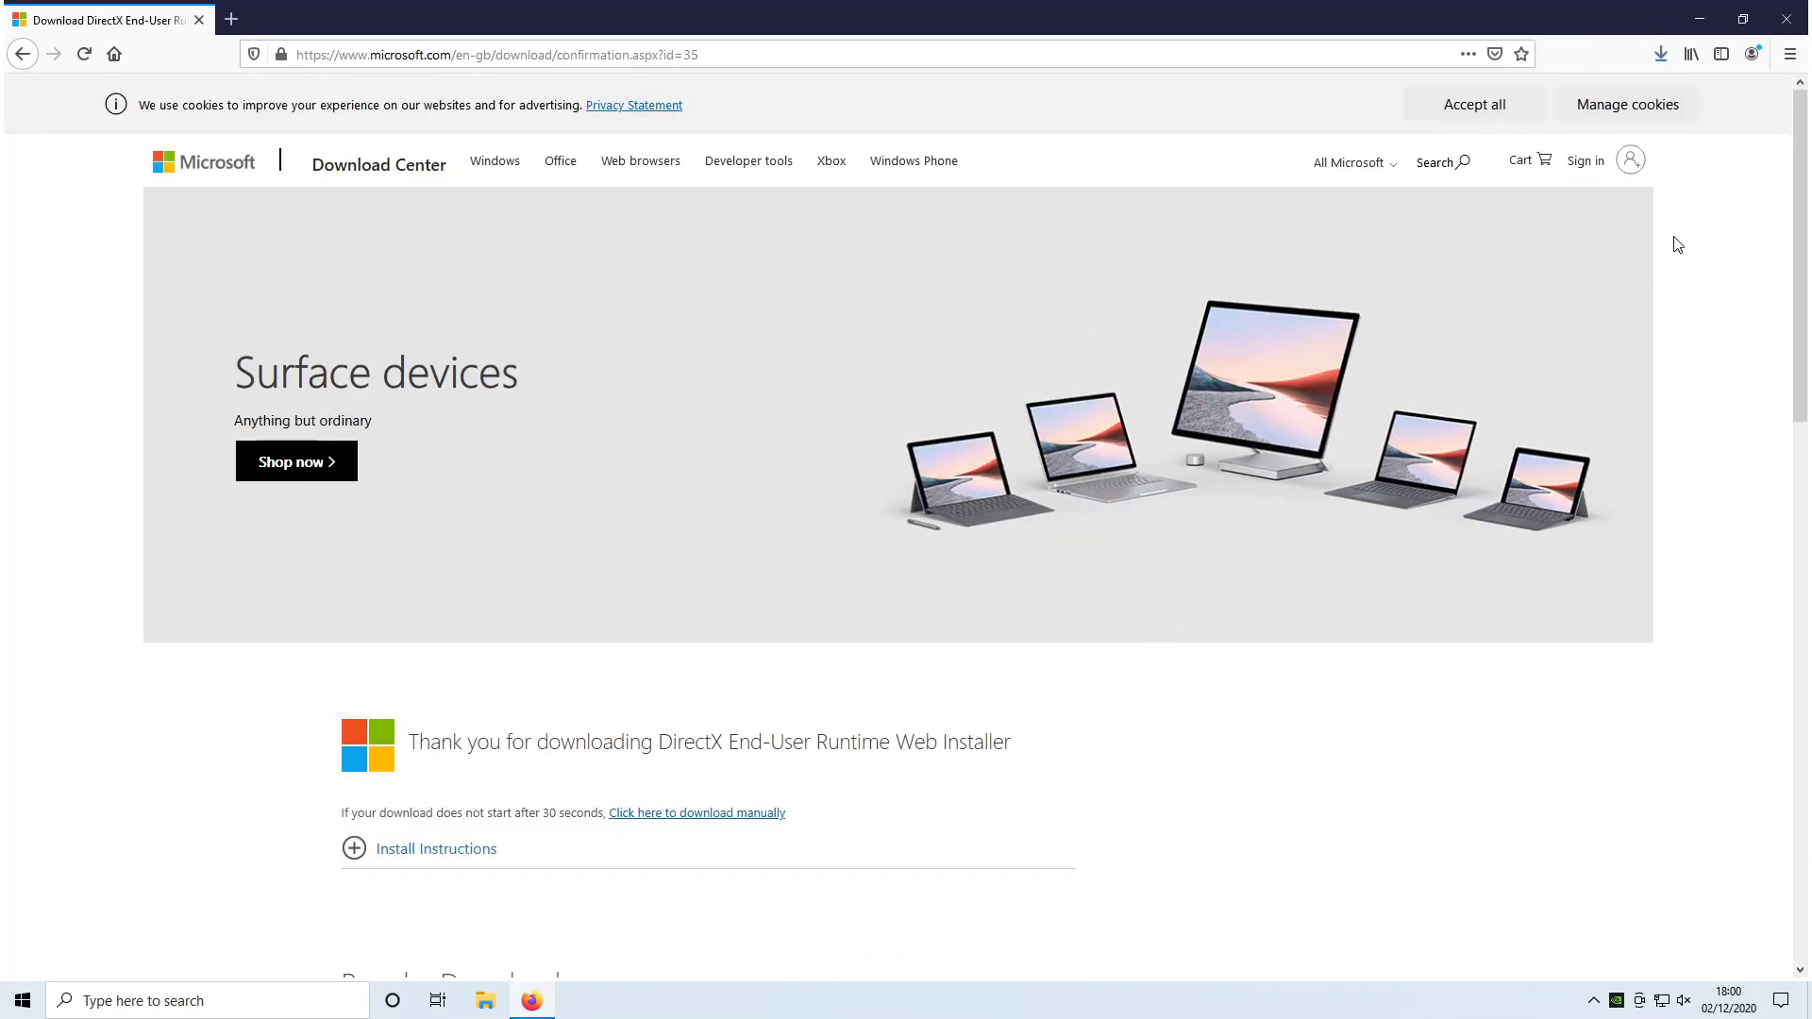
left_click(1660, 53)
left_click(1462, 103)
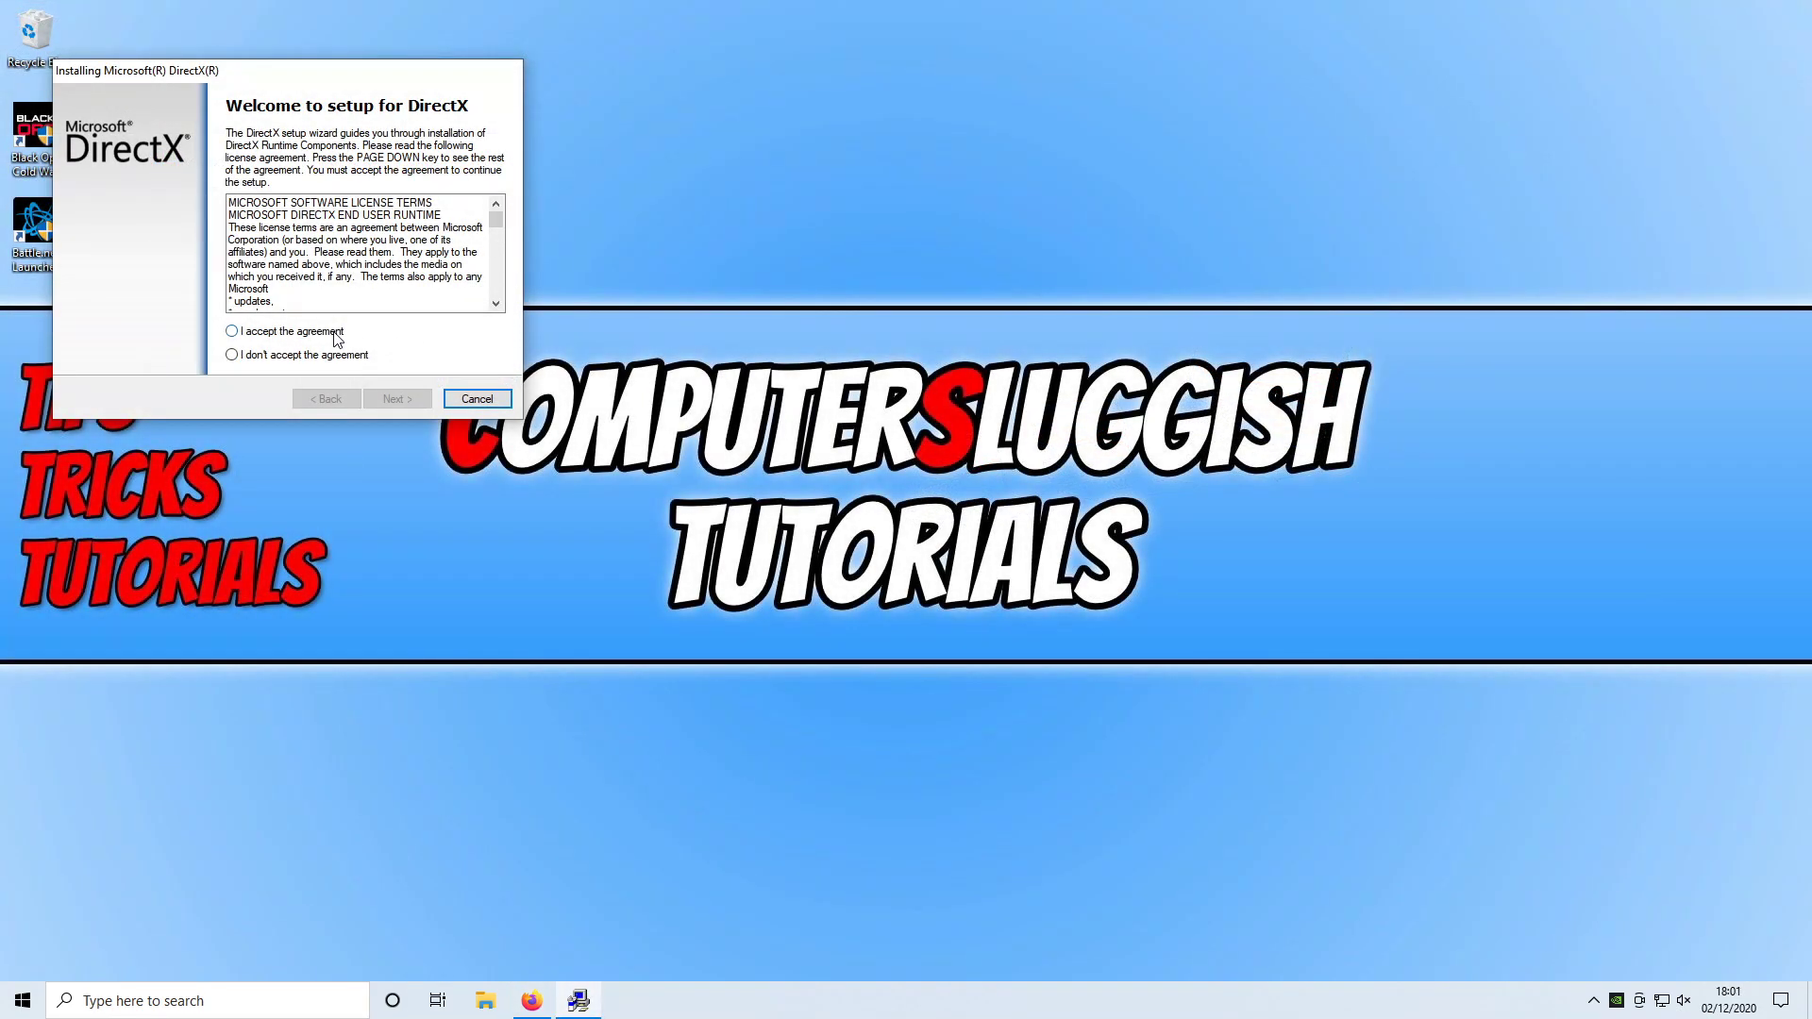
- Accept the DirectX license agreement and complete the setup wizard without installing the Bing Bar
left_click(337, 335)
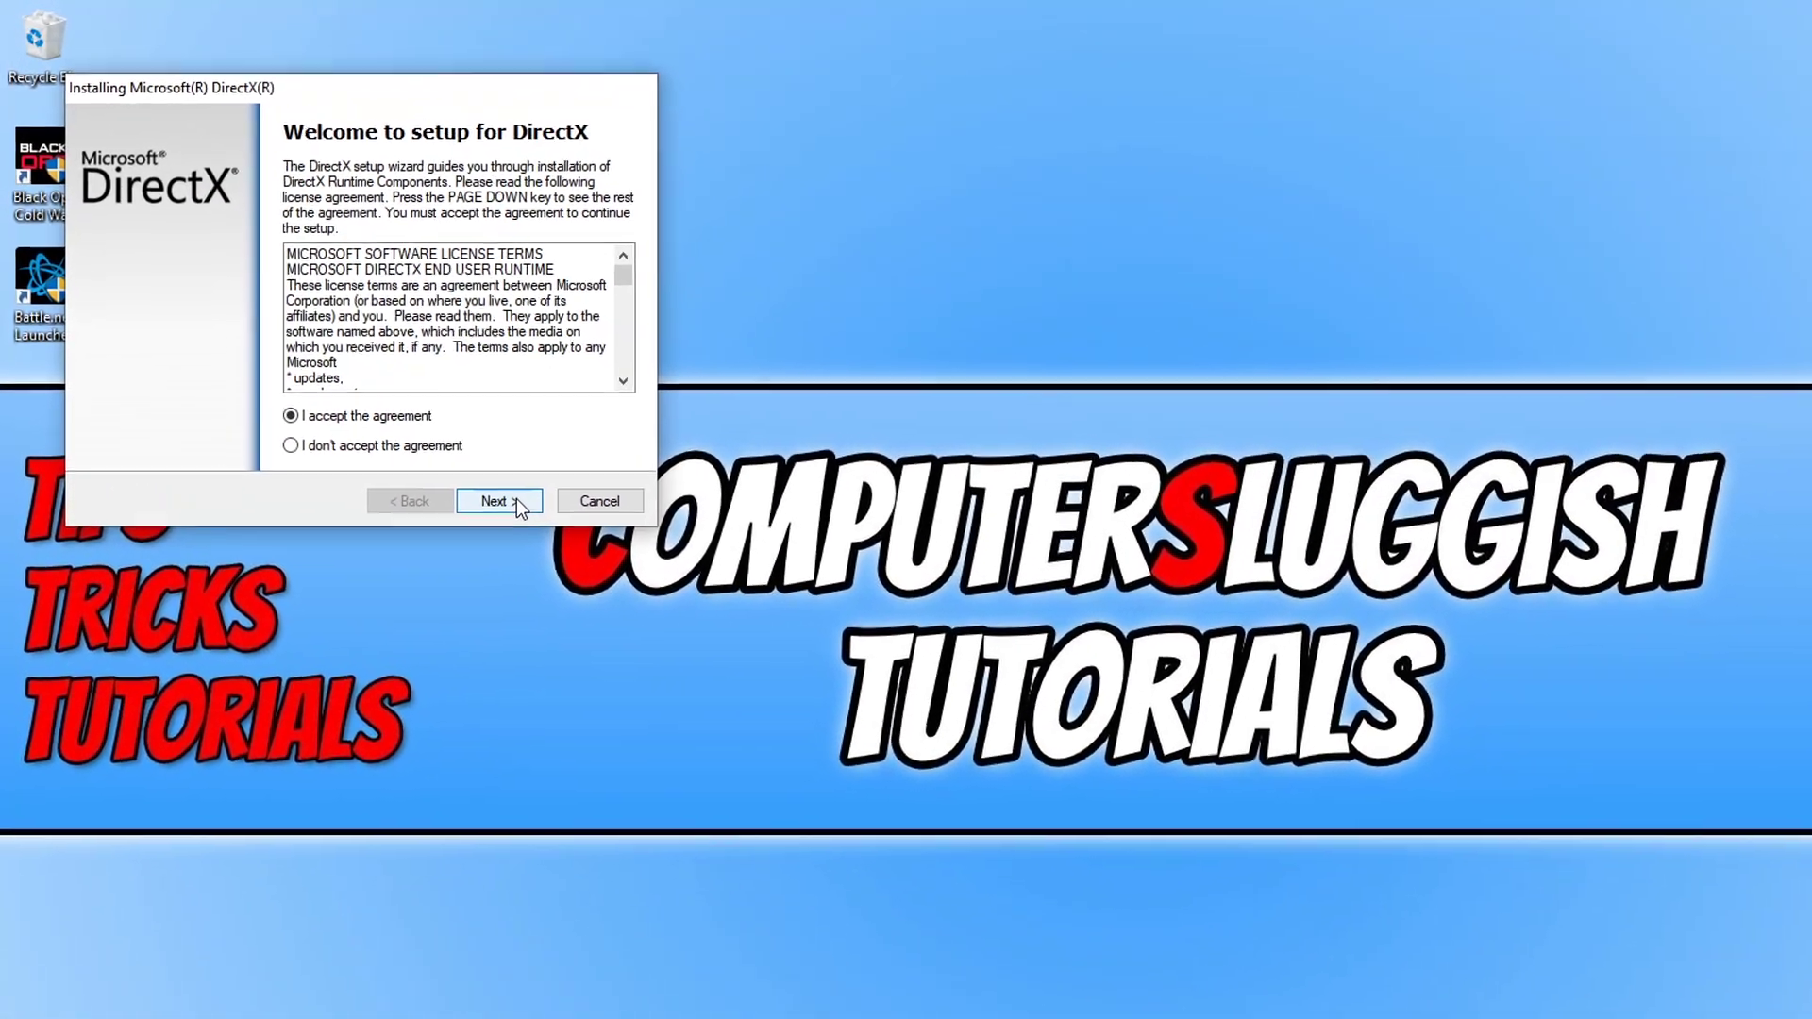
left_click(481, 470)
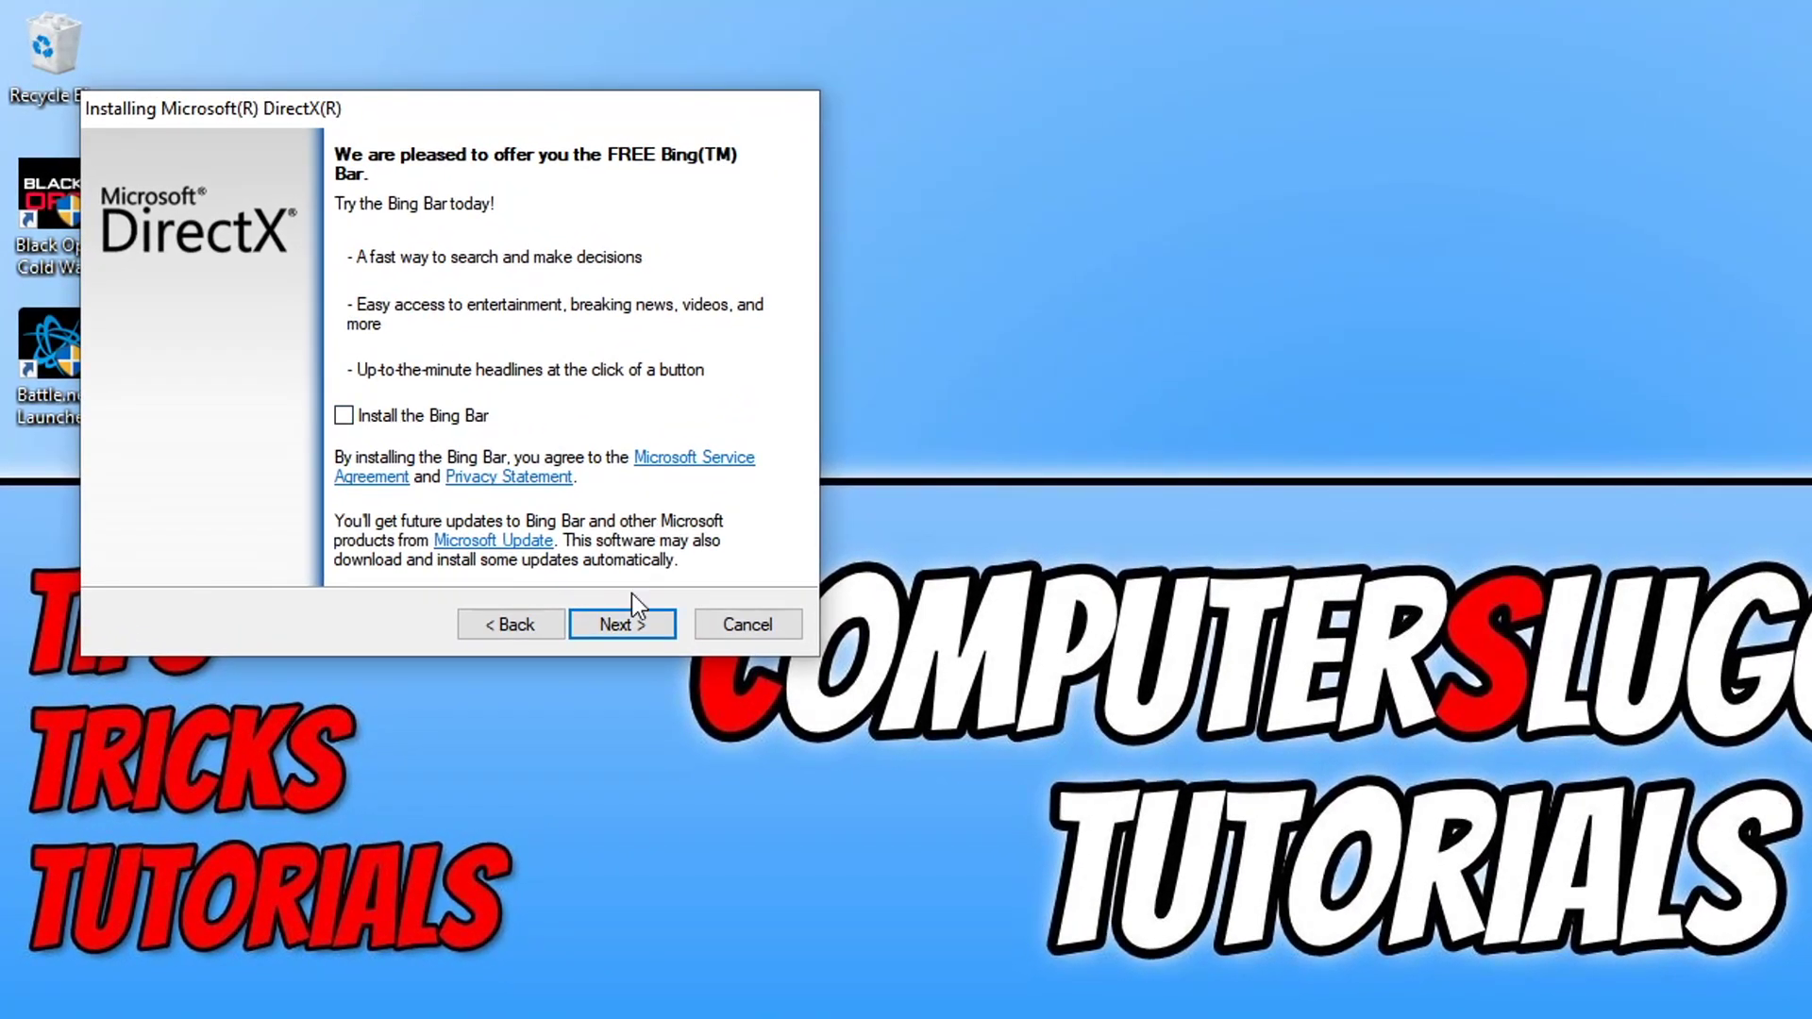
left_click(636, 621)
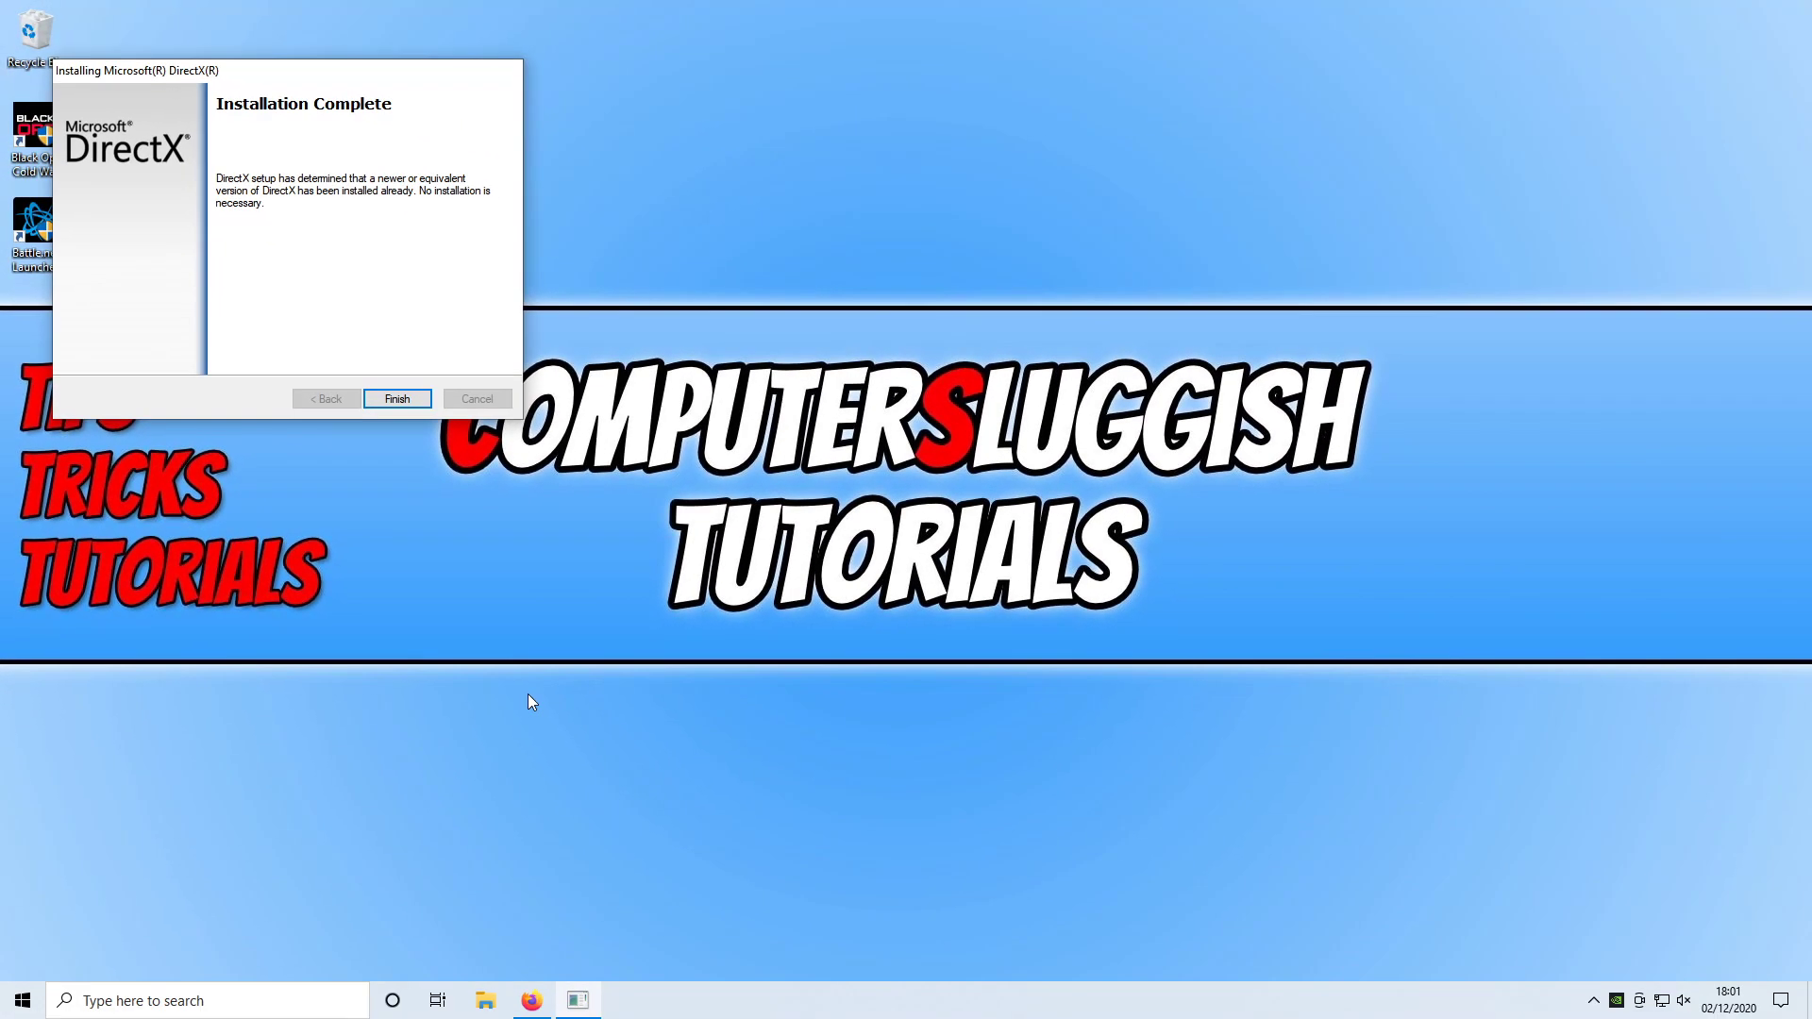
key("Return")
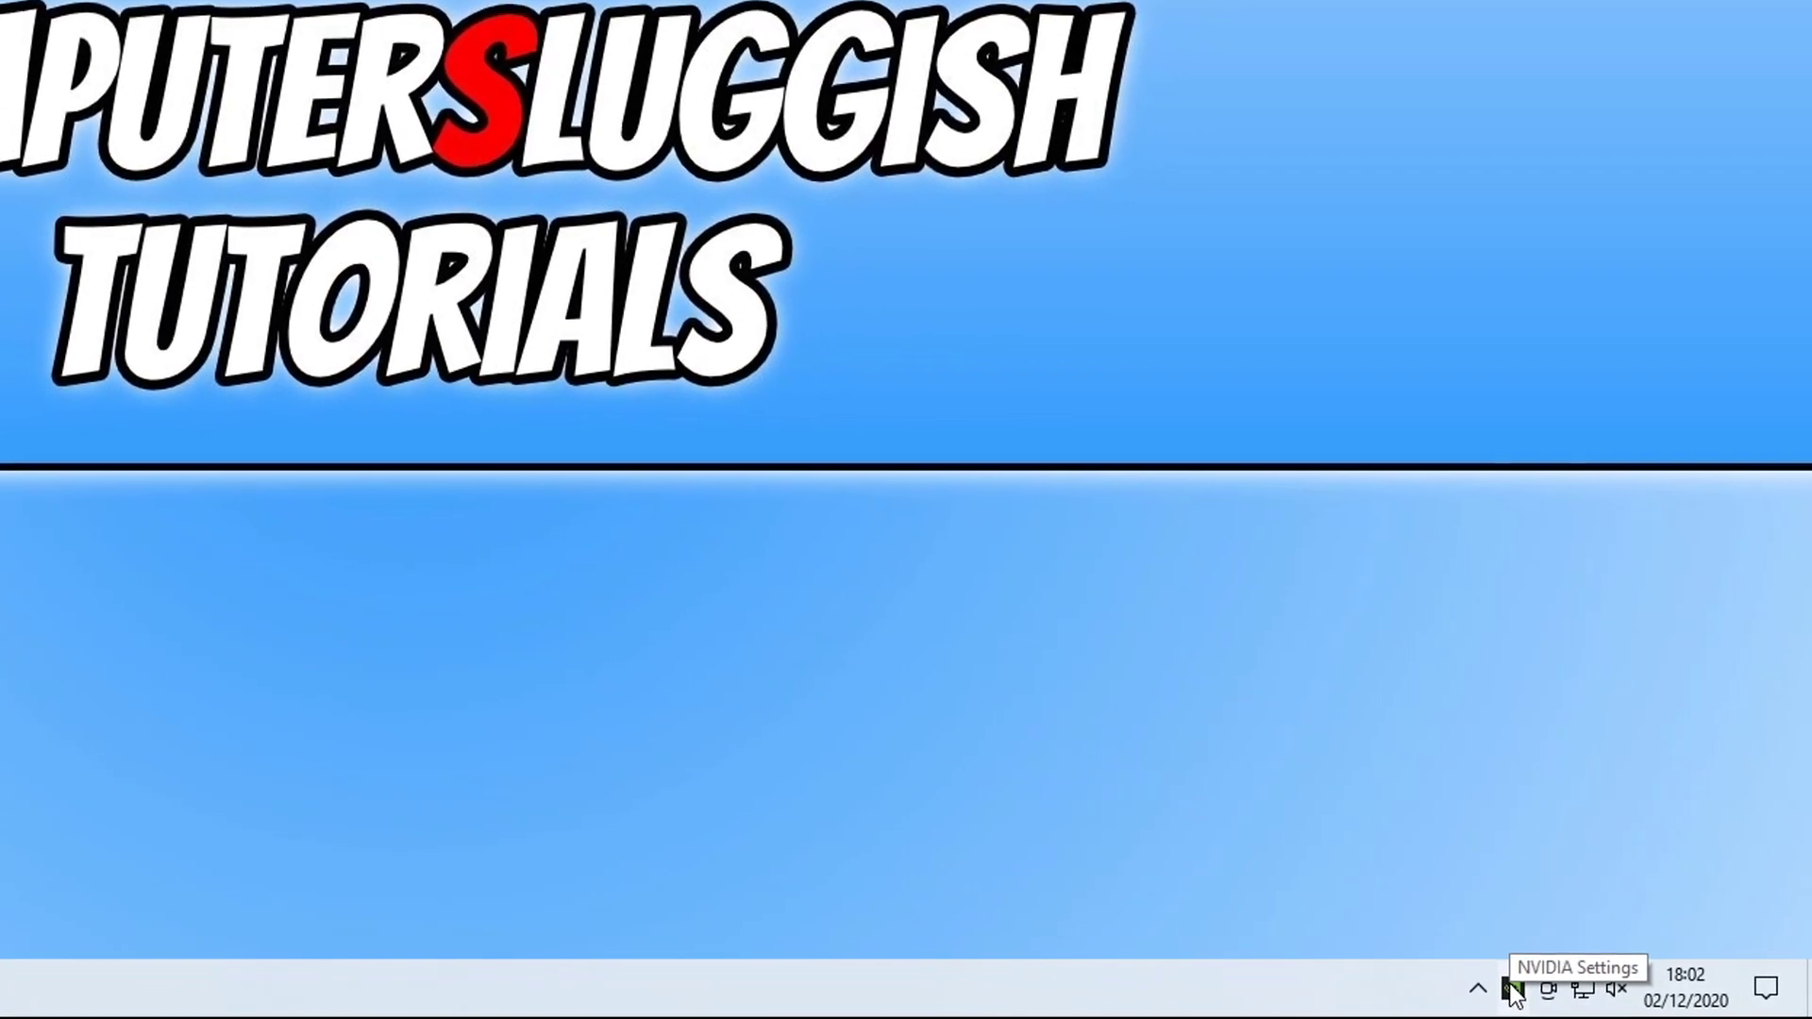
- Switch to GeForce Experience and open its general settings
right_click(1512, 991)
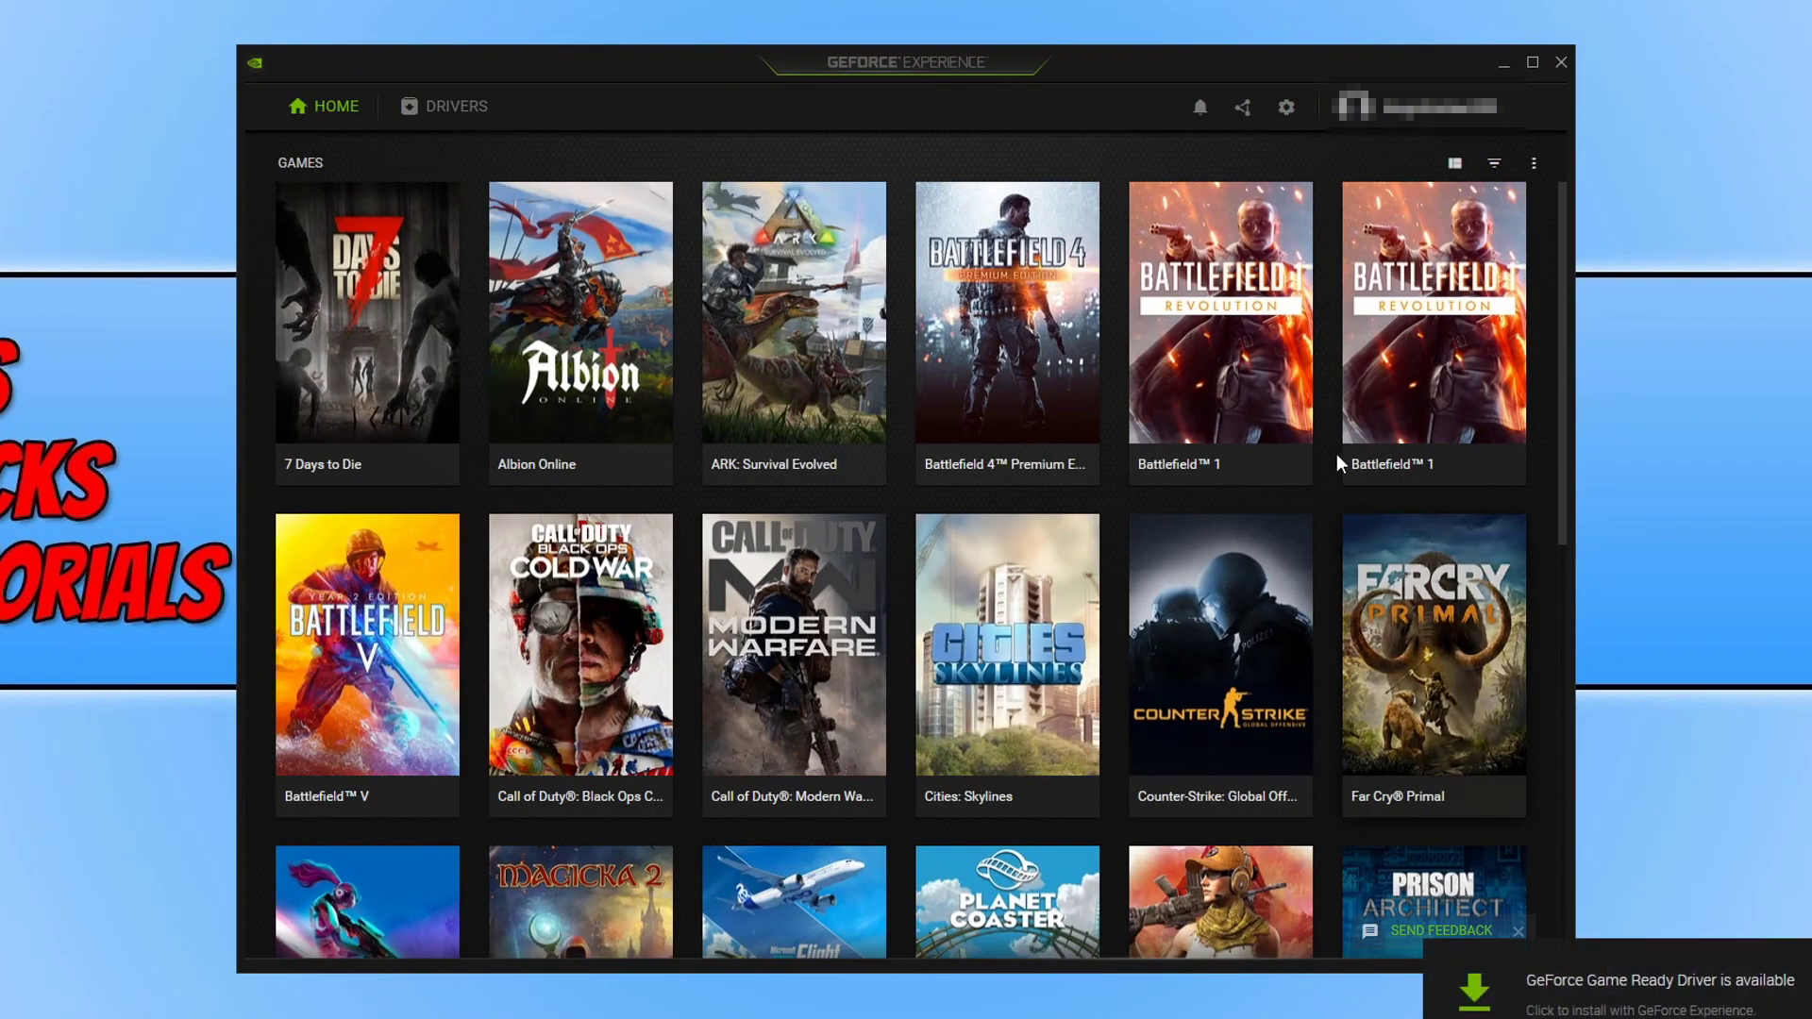
left_click(1286, 109)
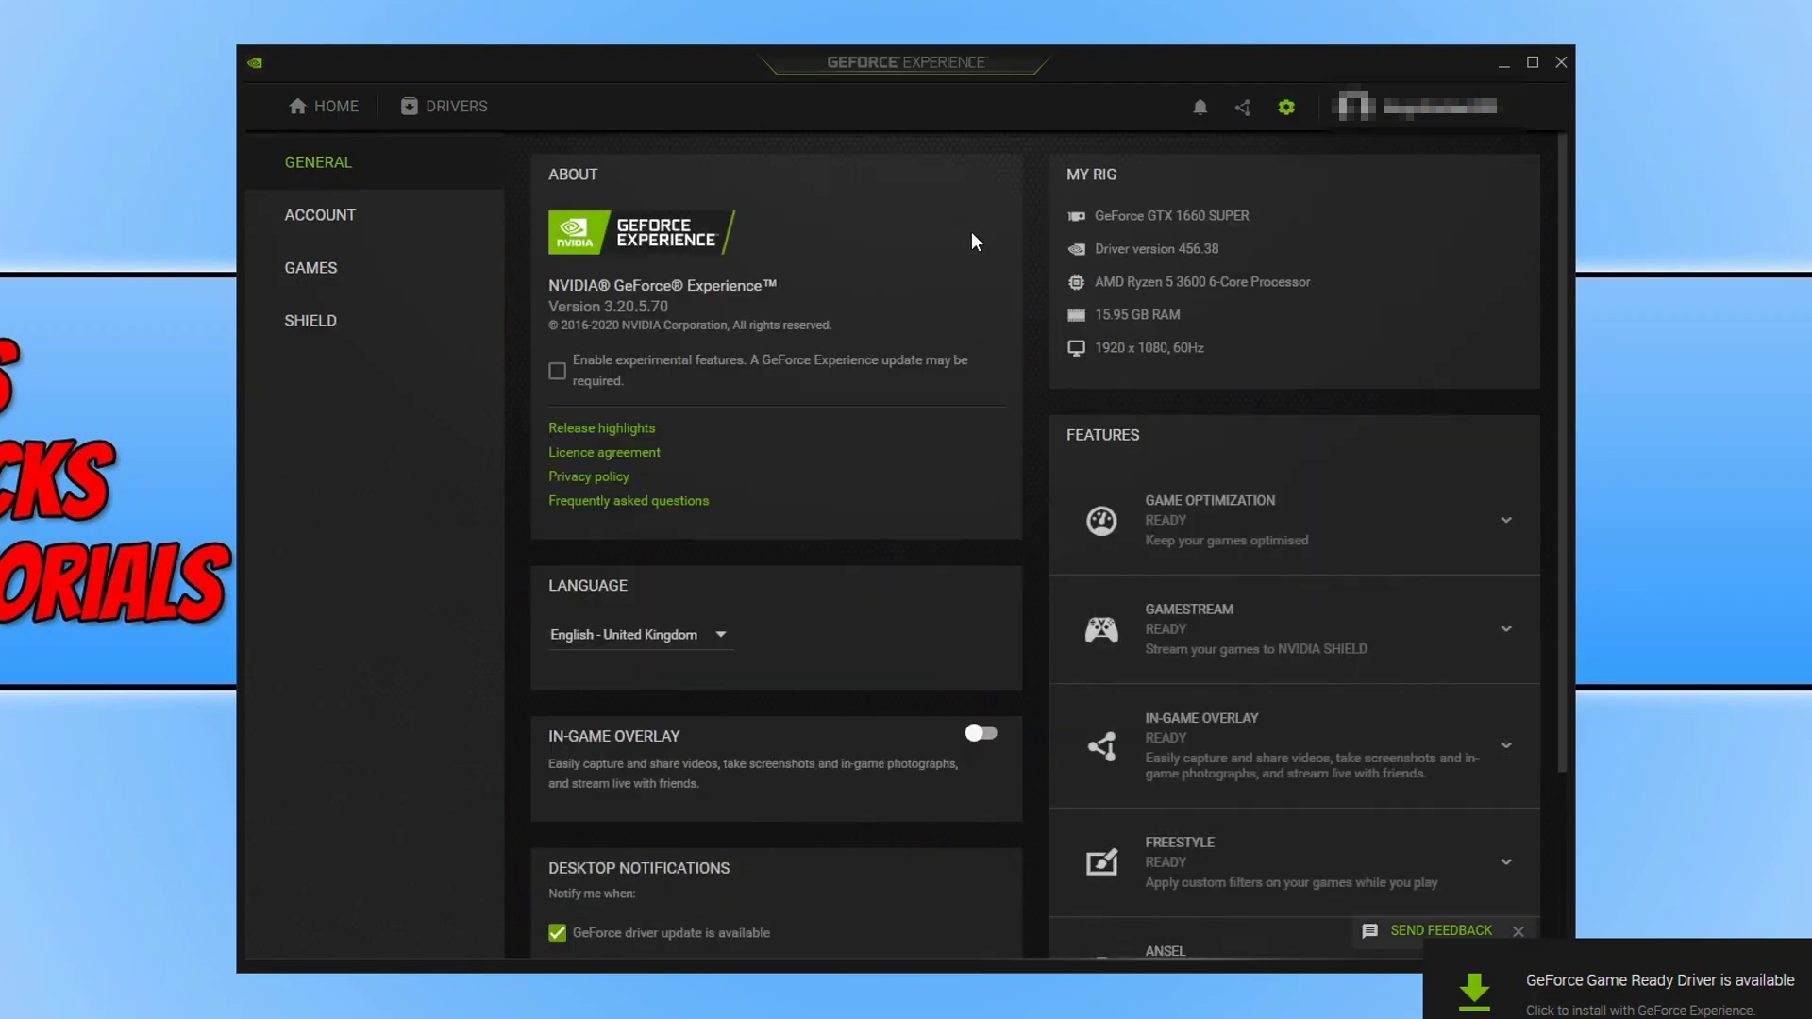